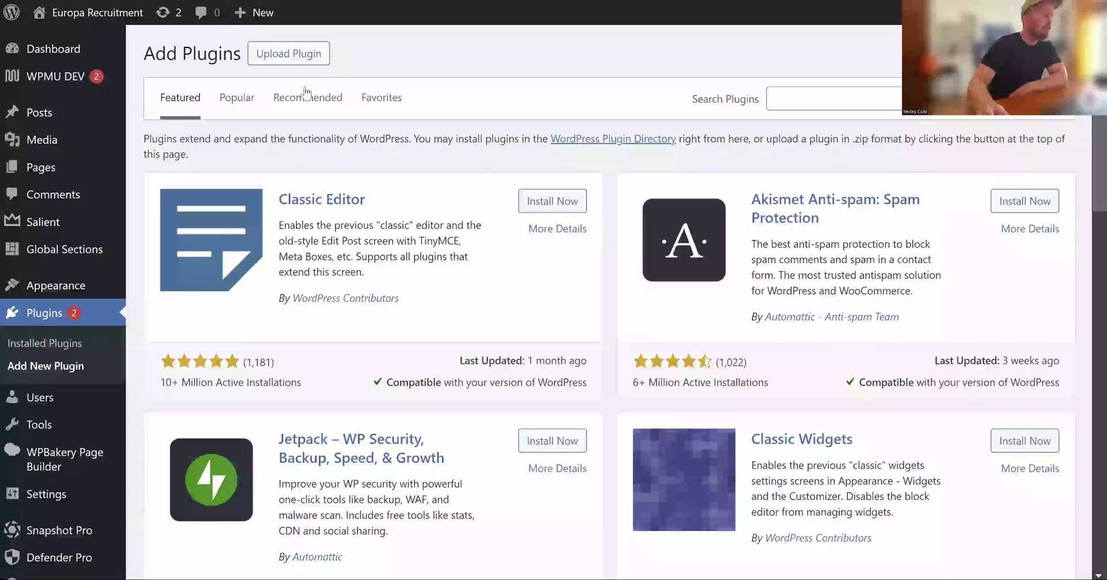
Search plugins for 'duplicator' and install the Duplicator – Migration & Backup Plugin
click(778, 98)
text(duplicator)
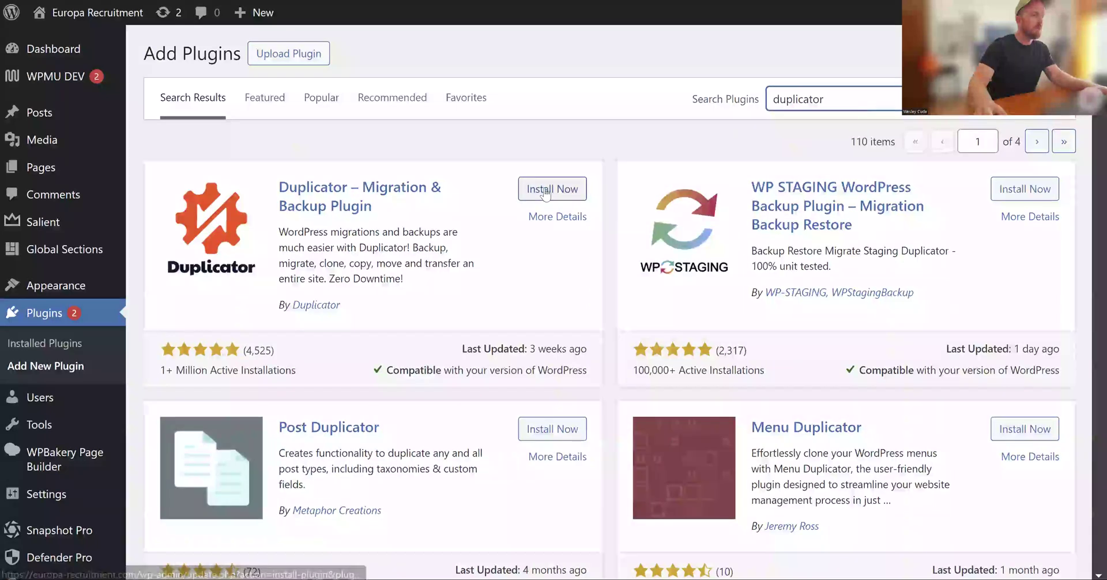
click(545, 194)
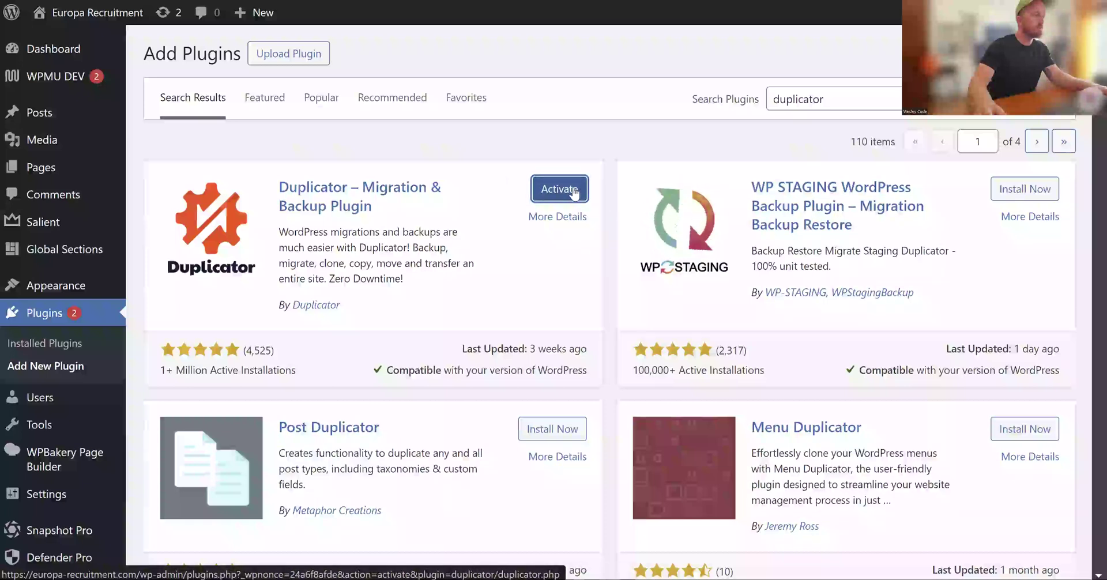
Activate Duplicator, accept its opt-in, and start a new package
click(573, 190)
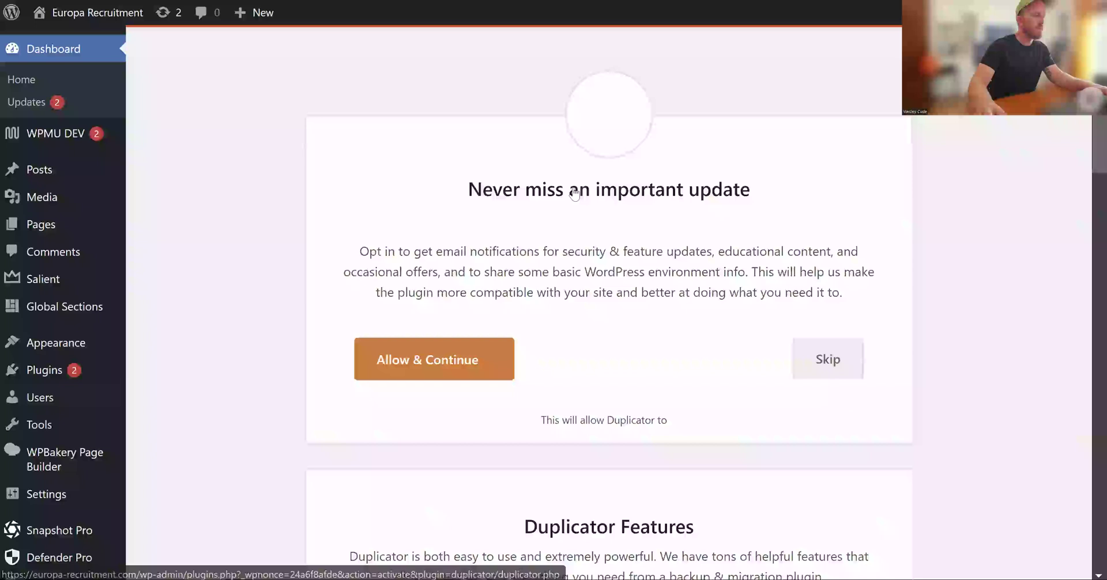
click(486, 363)
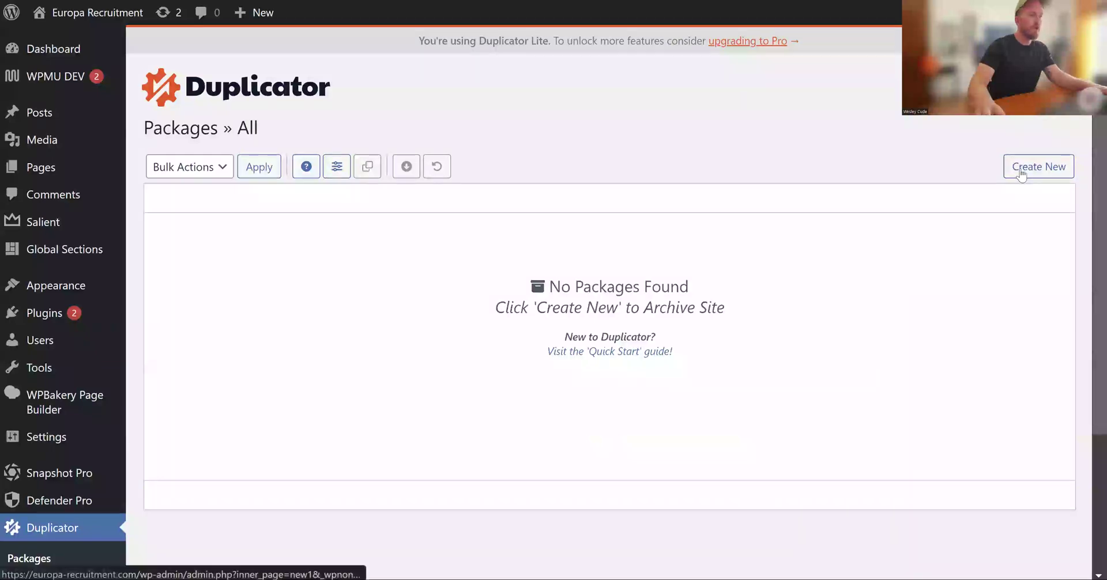
click(1021, 167)
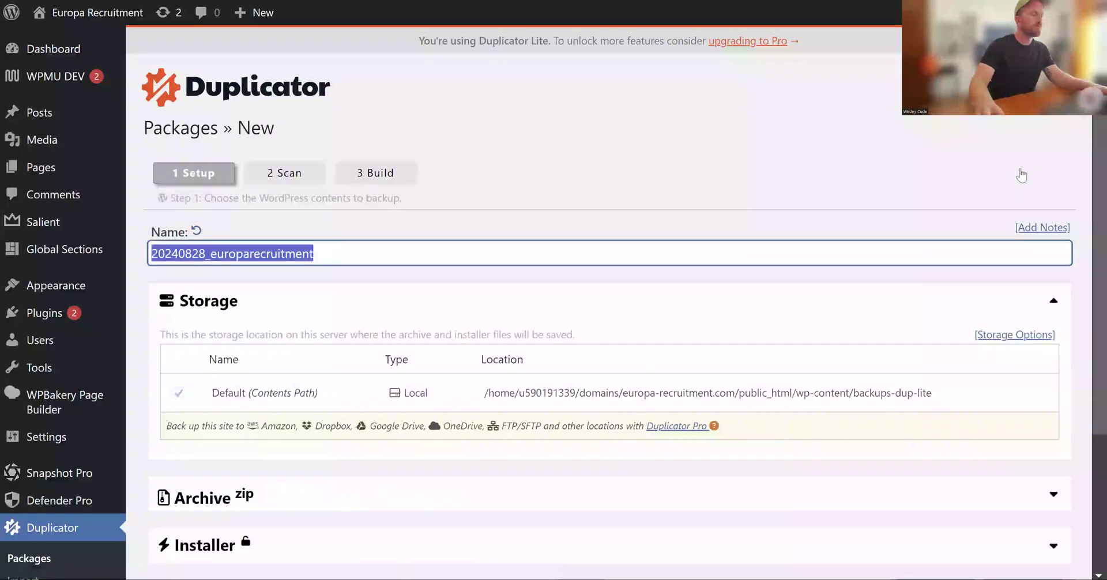
Run the site scan and review its results: all Good except a size notice
scroll(814, 221, down, 3)
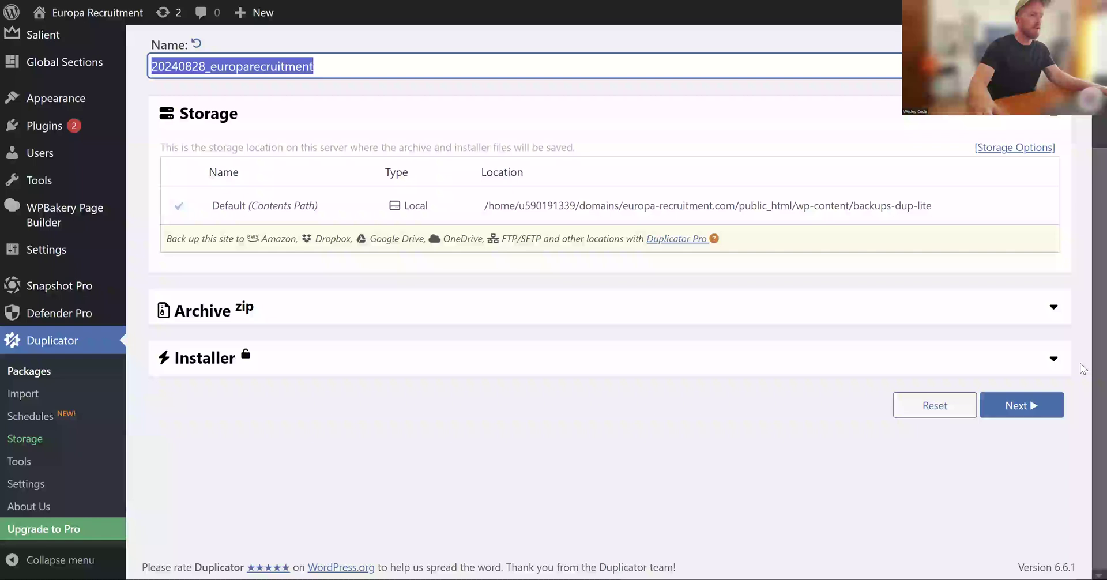
click(1028, 404)
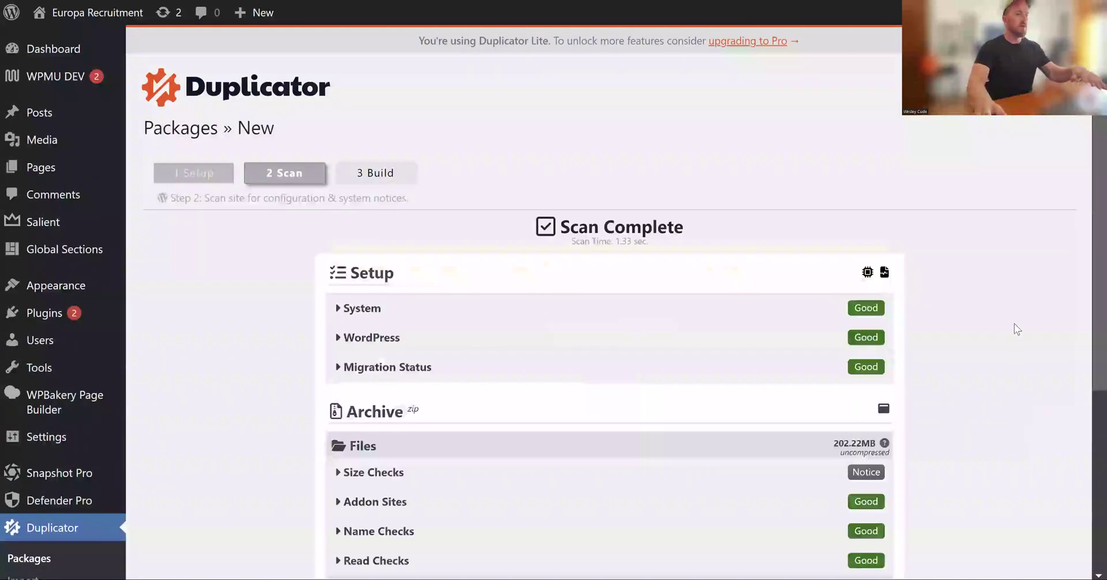
scroll(694, 286, down, 3)
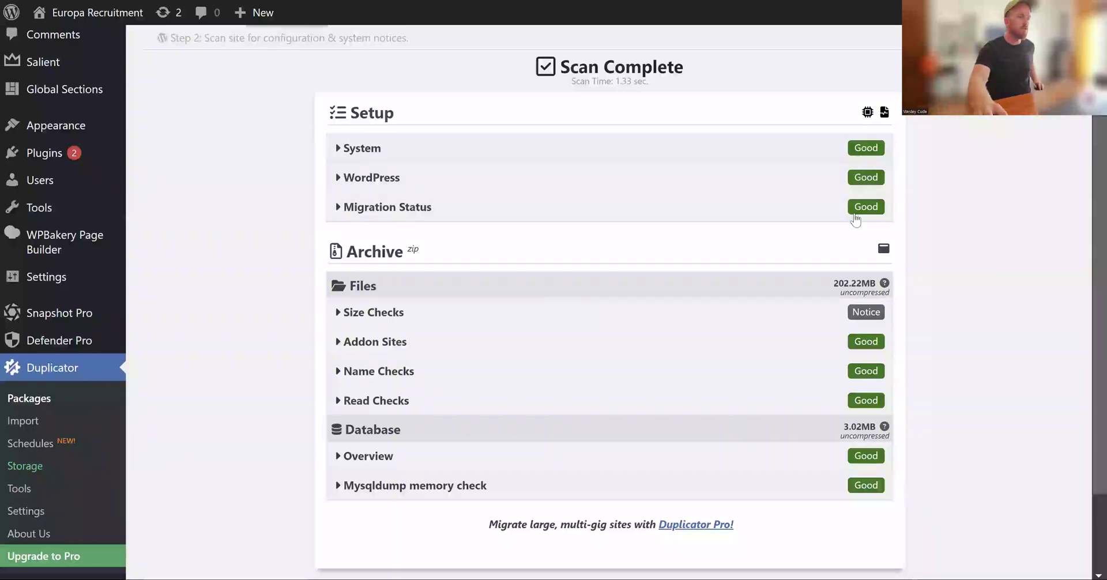
scroll(778, 237, down, 2)
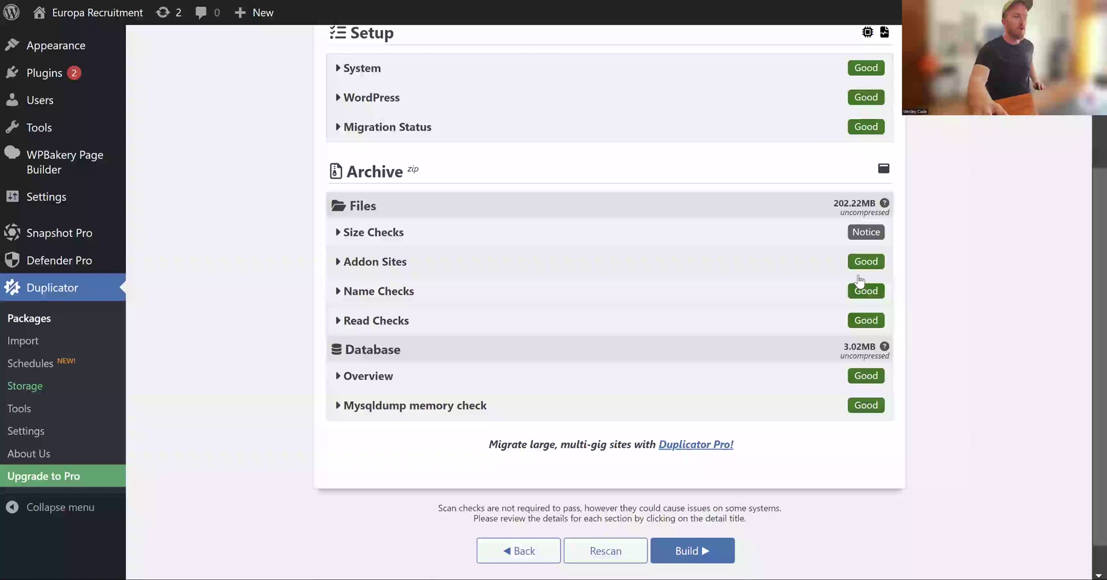
scroll(762, 277, down, 1)
Build the package and download its installer and 85.9MB archive files
click(666, 521)
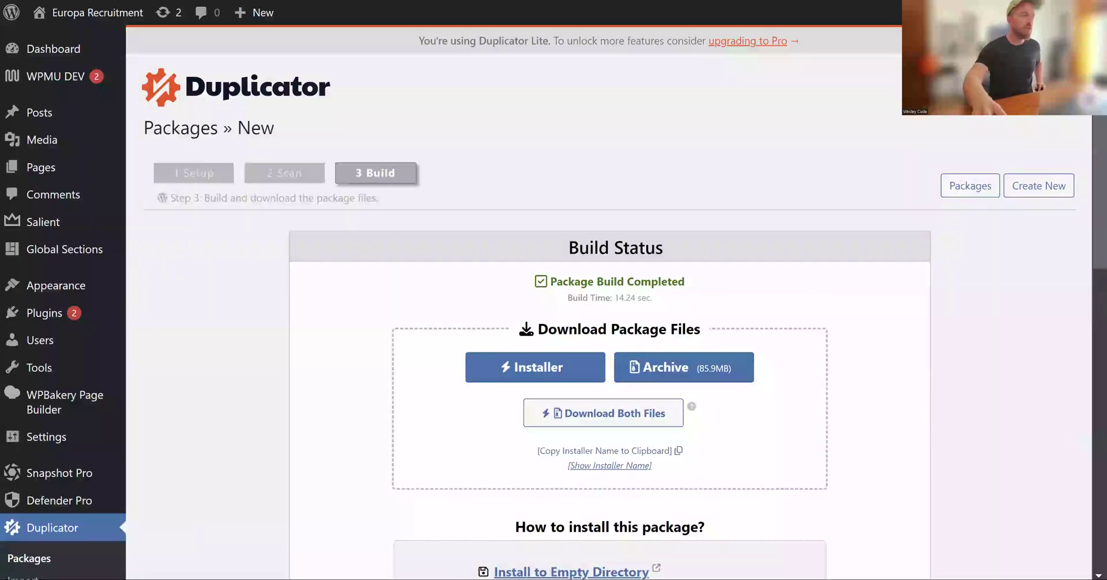
scroll(714, 363, down, 3)
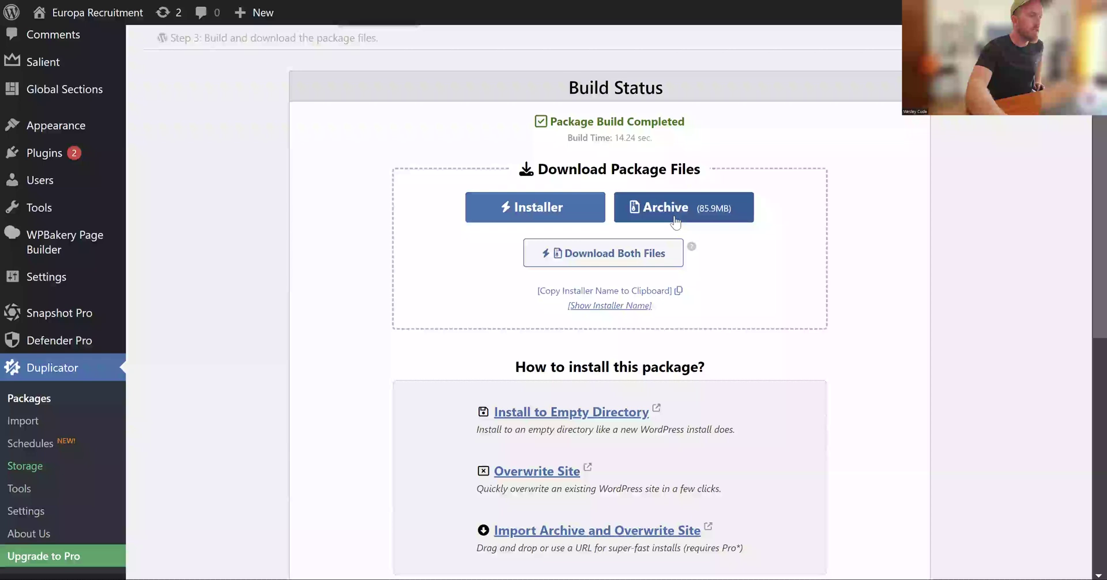
click(570, 211)
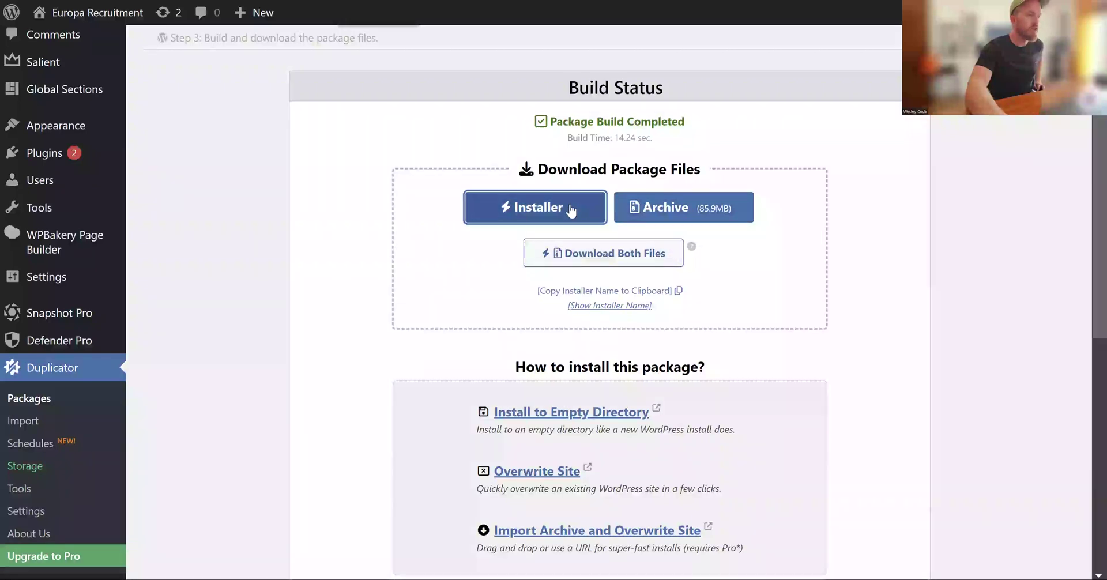
click(660, 211)
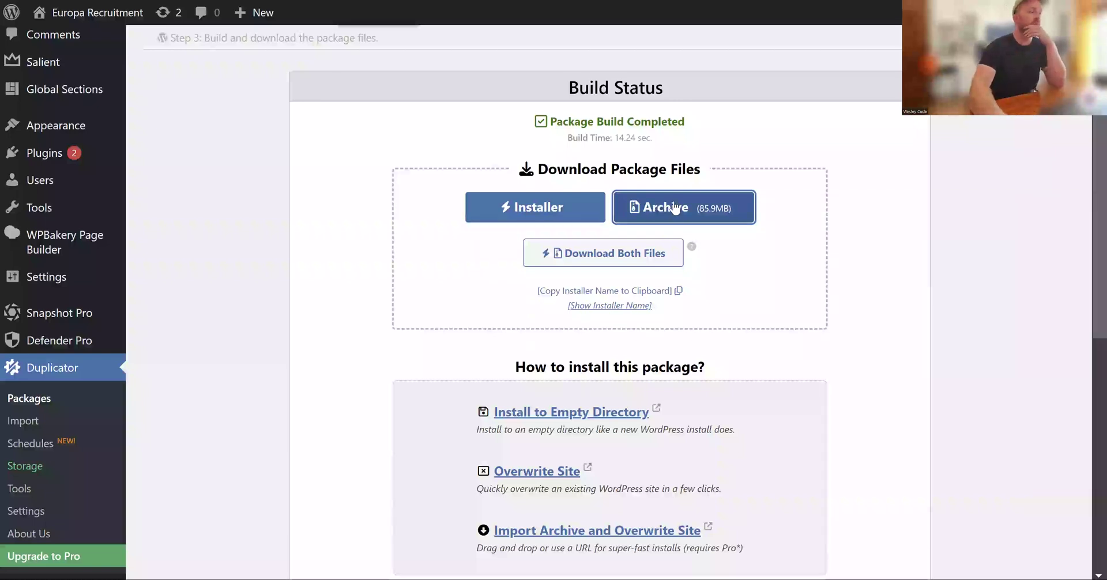
mouse_move(220, 1)
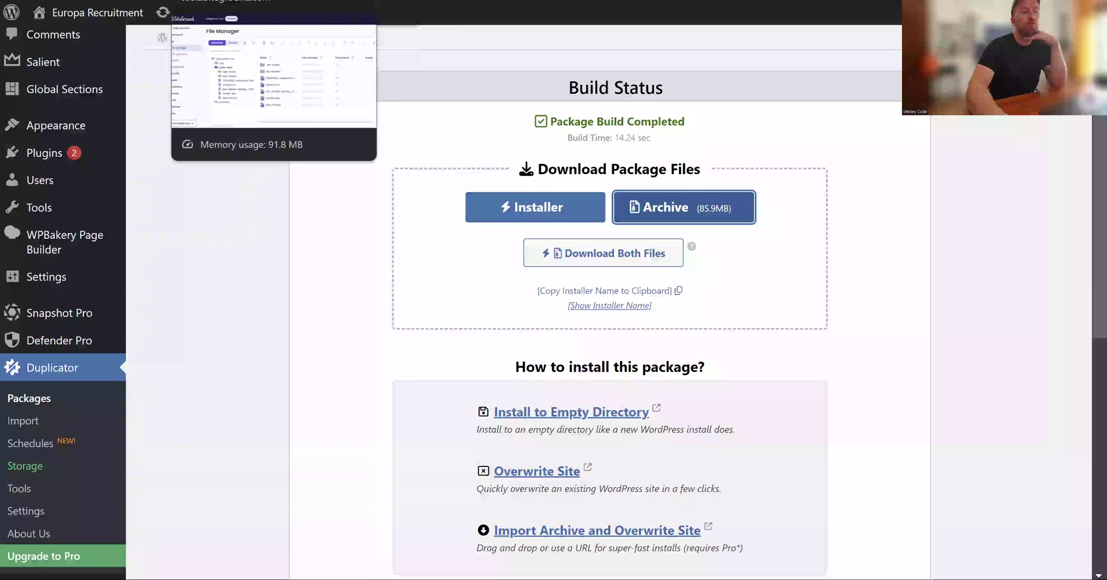
Switch to the browser tab showing SiteGround's File Manager
click(219, 2)
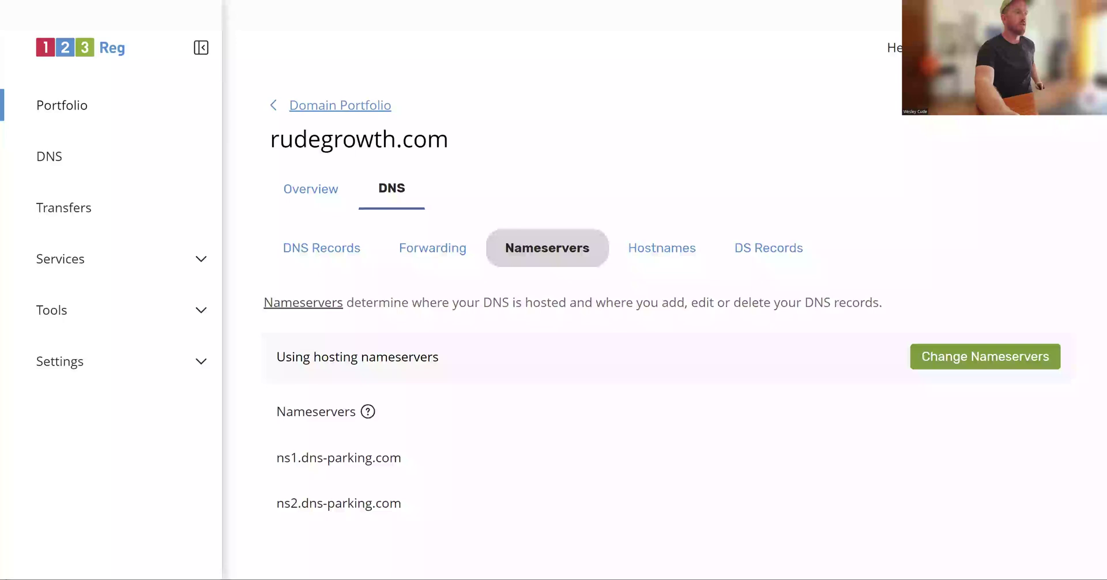
Select the first name server on the SiteGround dashboard
key(ctrl+Tab)
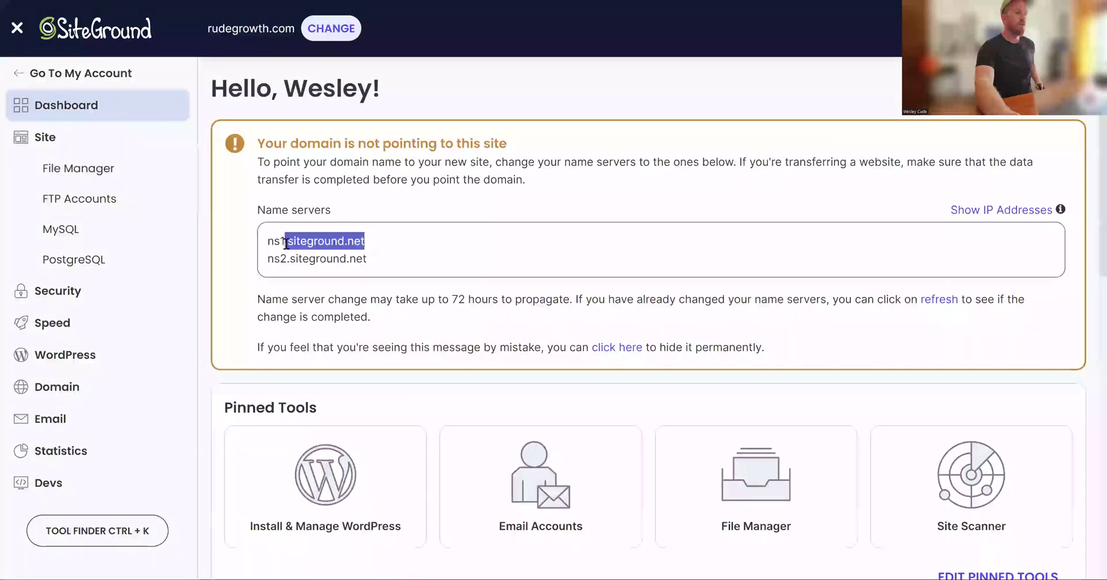
drag(286, 244, 267, 238)
click(392, 257)
click(304, 239)
Reload the 123 Reg domain page and check rudegrowth.com's nameservers are ns1/ns2.siteground.net
key(ctrl+Tab)
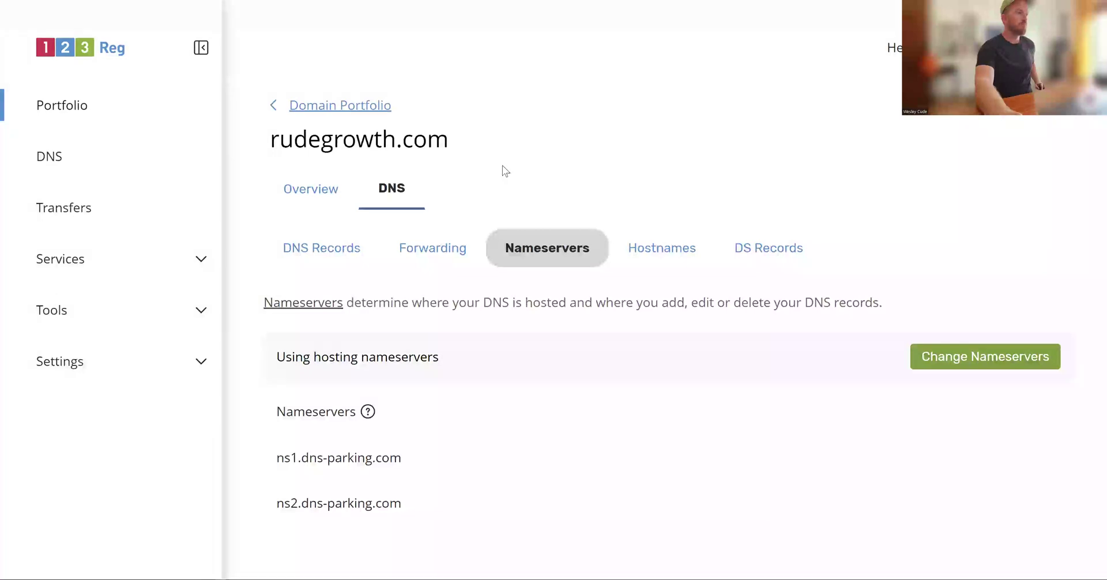
key(F5)
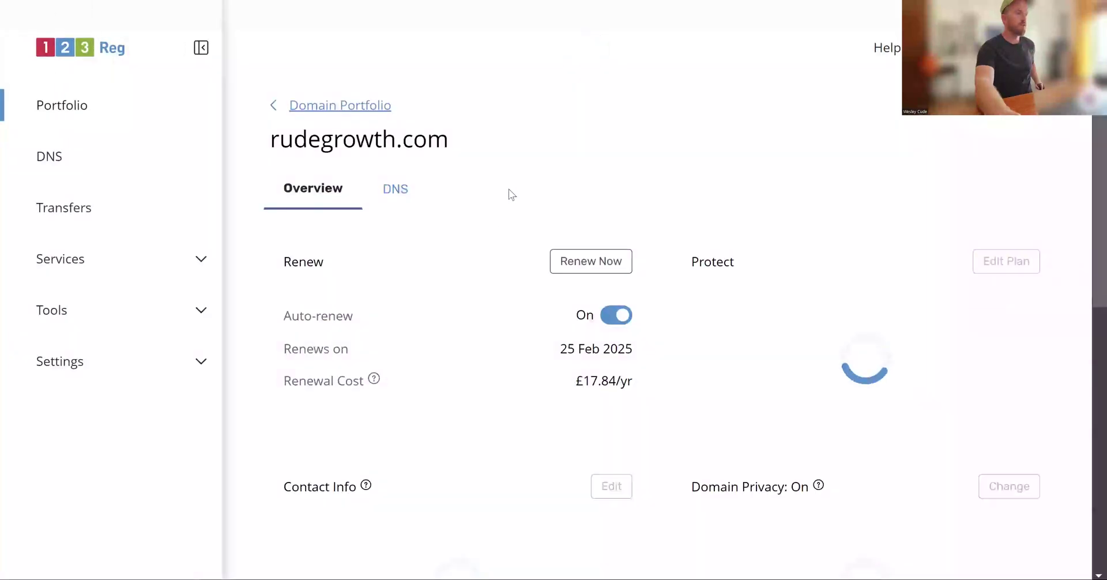
click(389, 195)
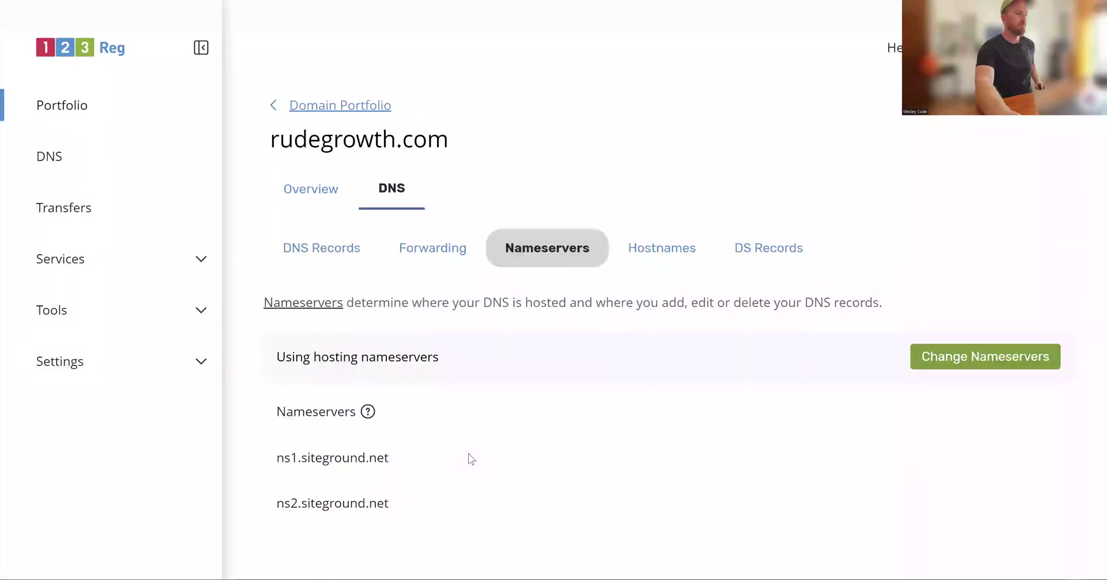
key(ctrl+Tab)
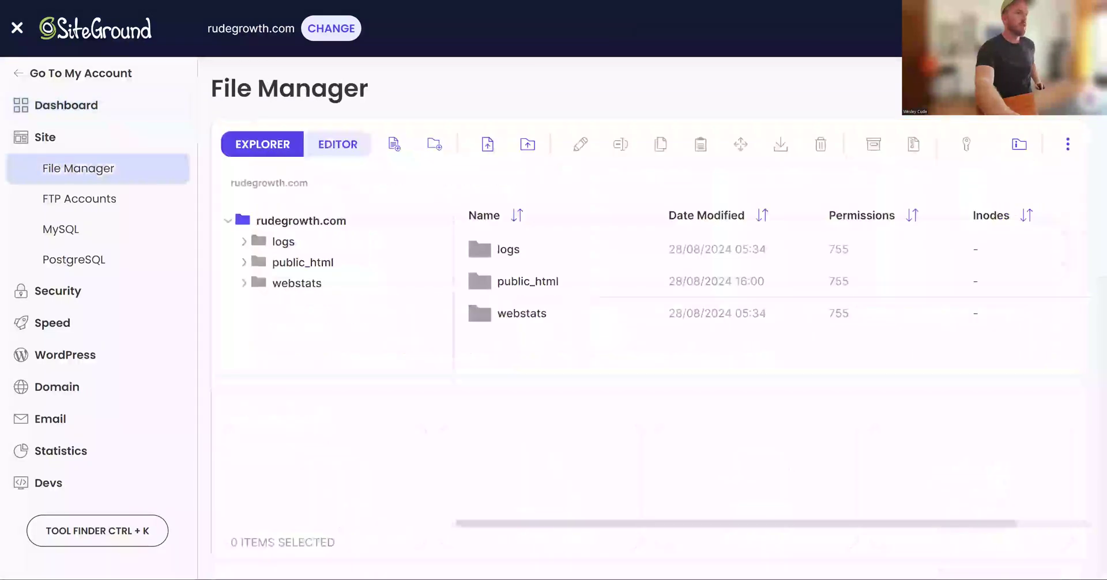
Open public_html to find installer.php, the dup-installer folder and the package zip
double_click(556, 287)
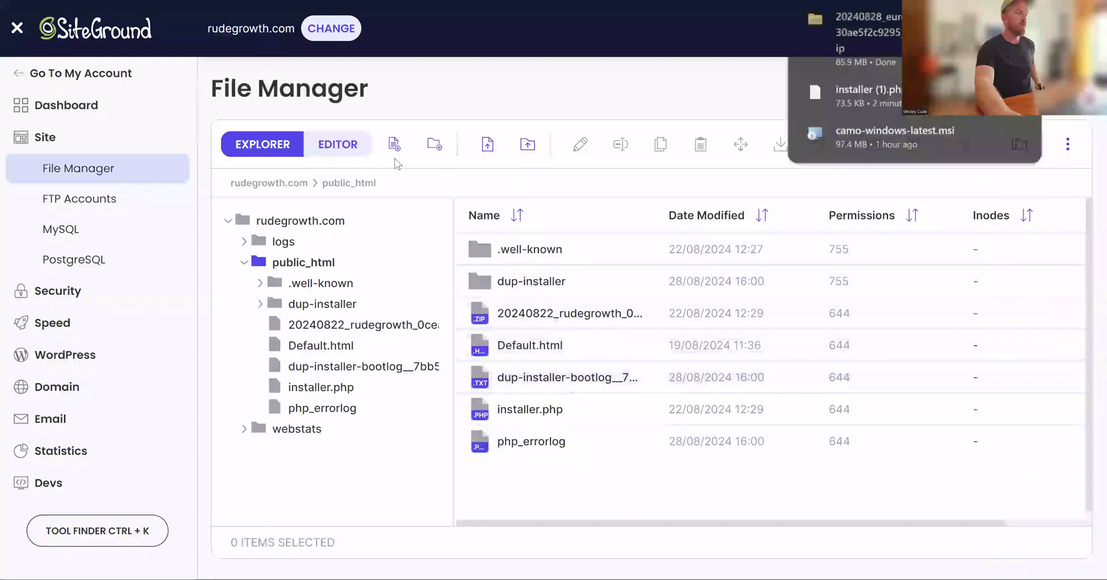
key(ctrl+Tab)
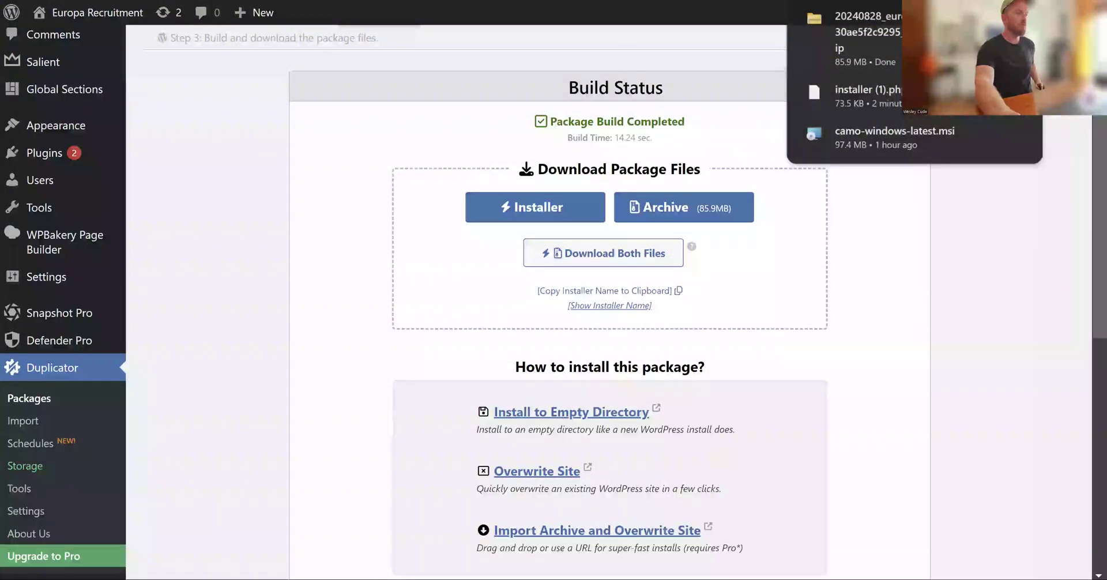
key(ctrl+shift+Tab)
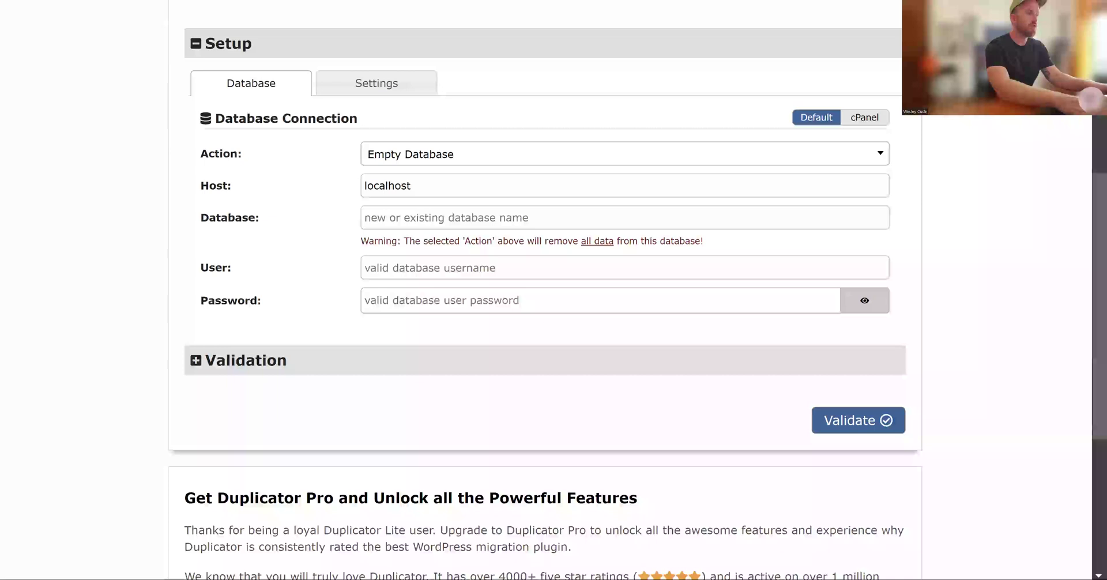
Load rudegrowth.com/installer.php to reach the installer's database connection setup
text(in)
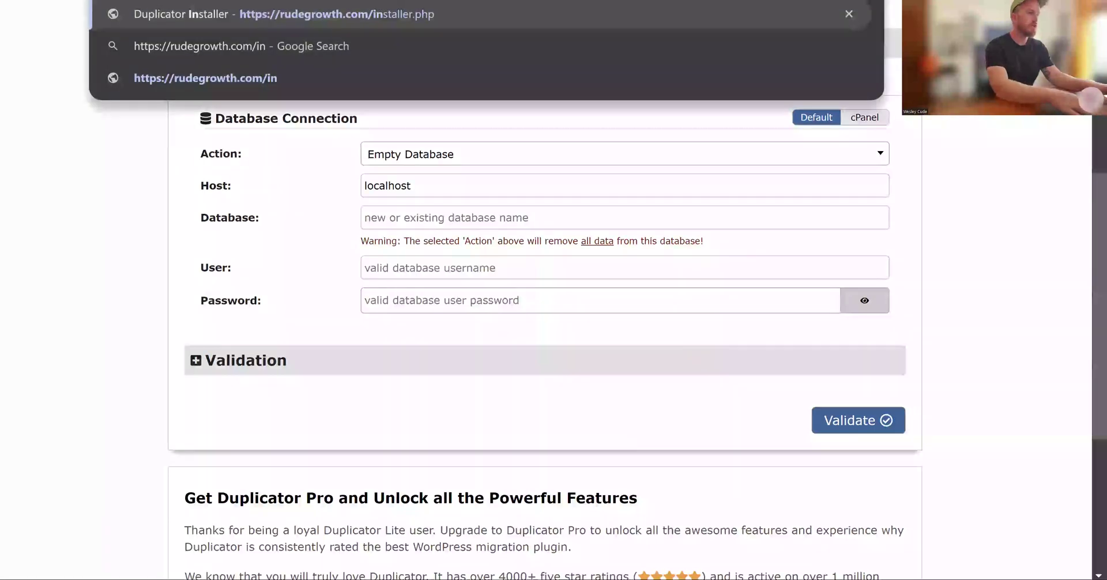
key(Return)
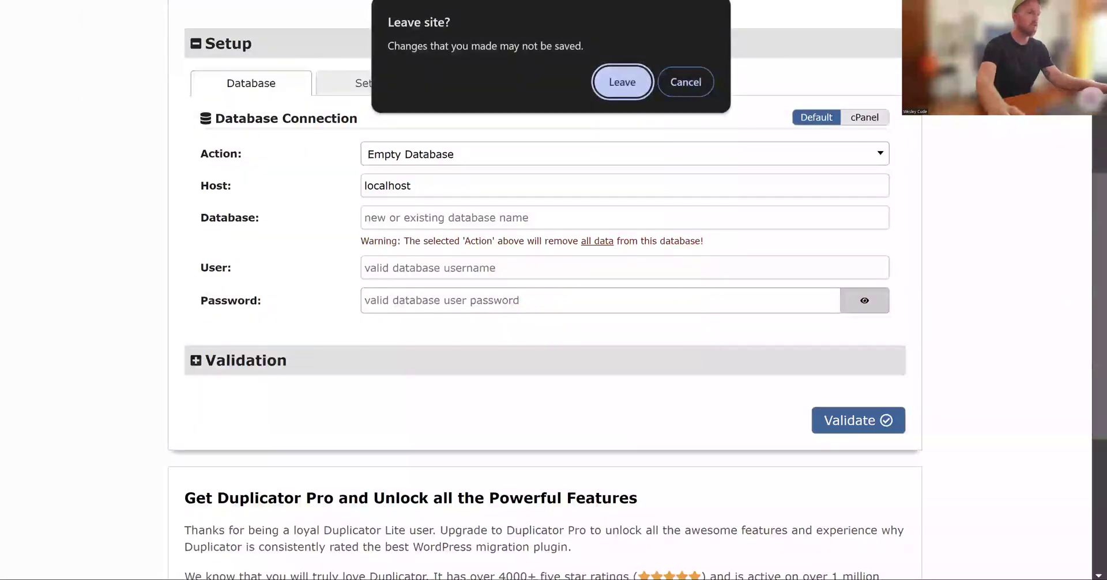
click(610, 77)
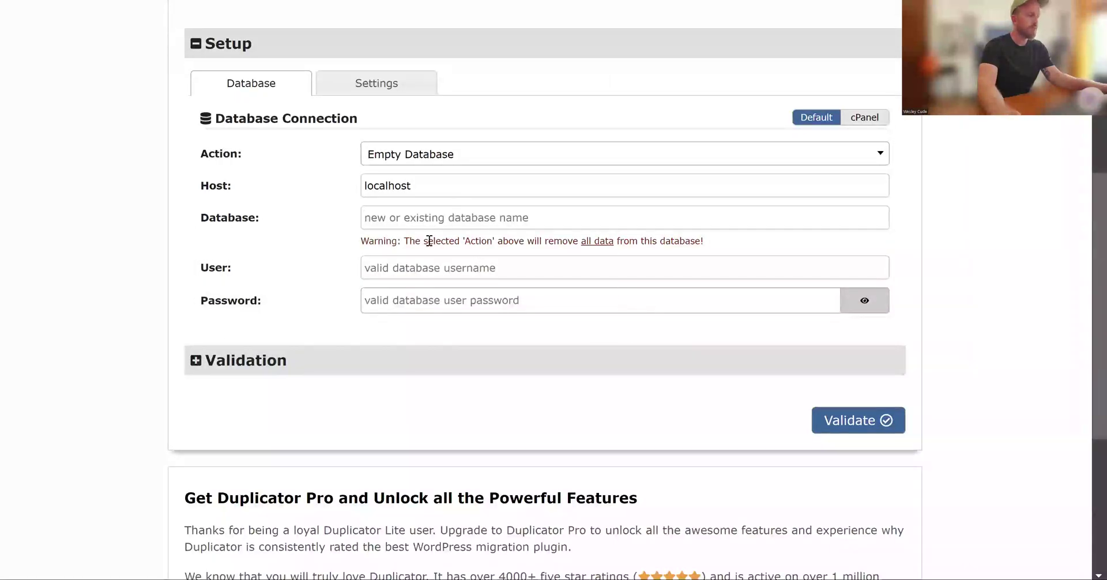
key(ctrl+Tab)
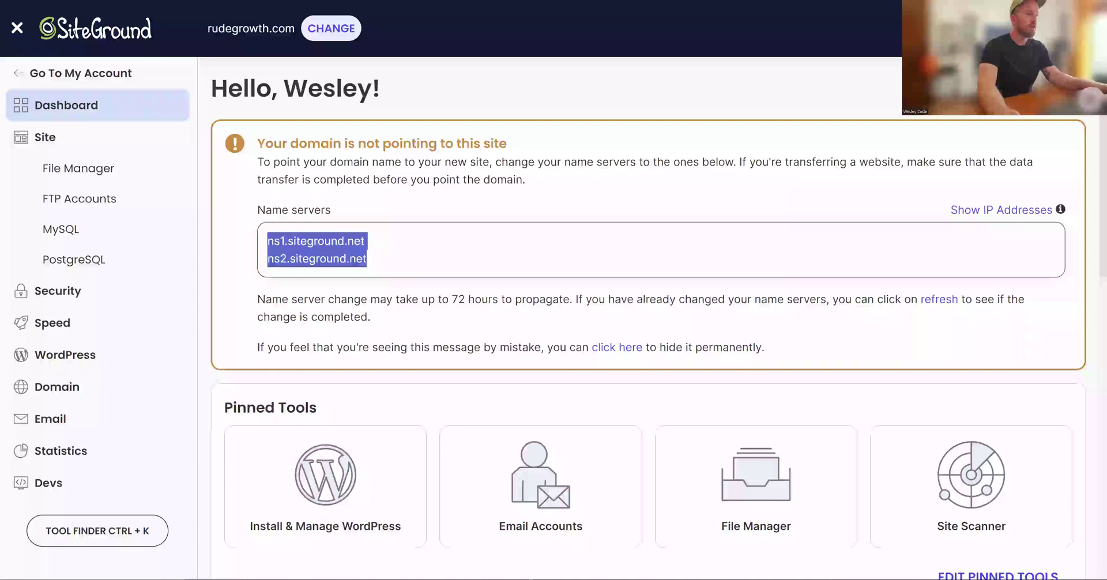
Create a new MySQL database in SiteGround's MySQL manager
click(80, 231)
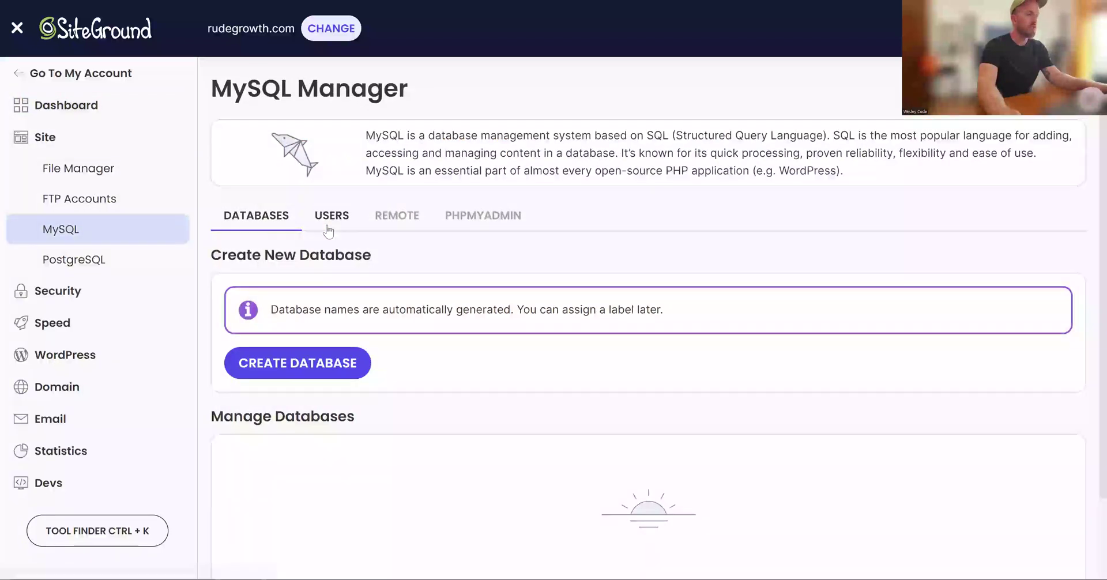
scroll(328, 230, down, 2)
click(287, 260)
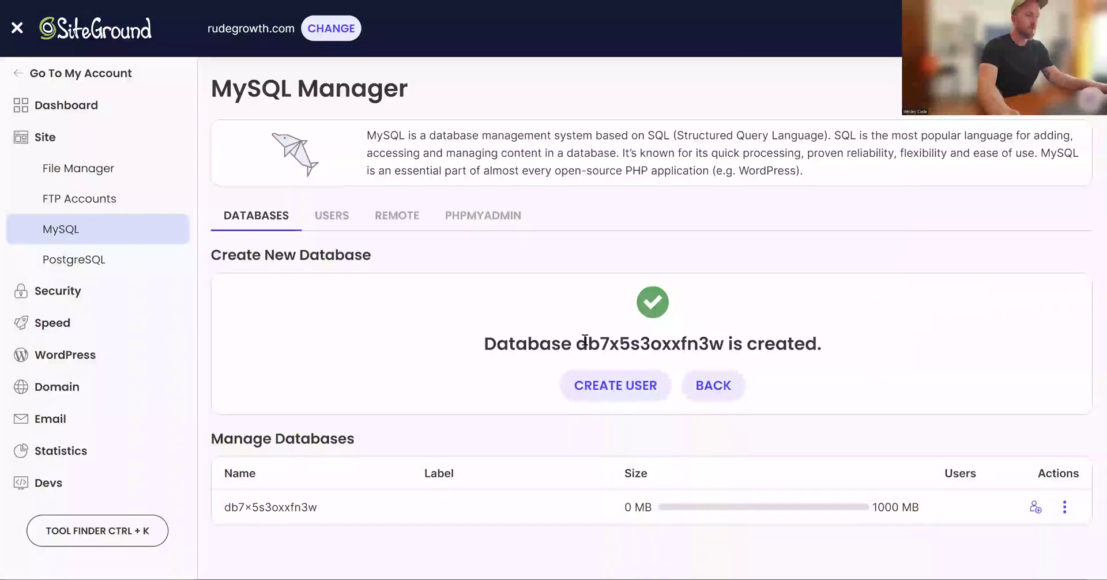
Copy the database name db7x5s3oxxfn3w and paste it into Notepad
drag(576, 342, 723, 343)
key(ctrl+c)
right_click(711, 351)
click(749, 140)
key(alt+Tab)
right_click(265, 109)
click(331, 231)
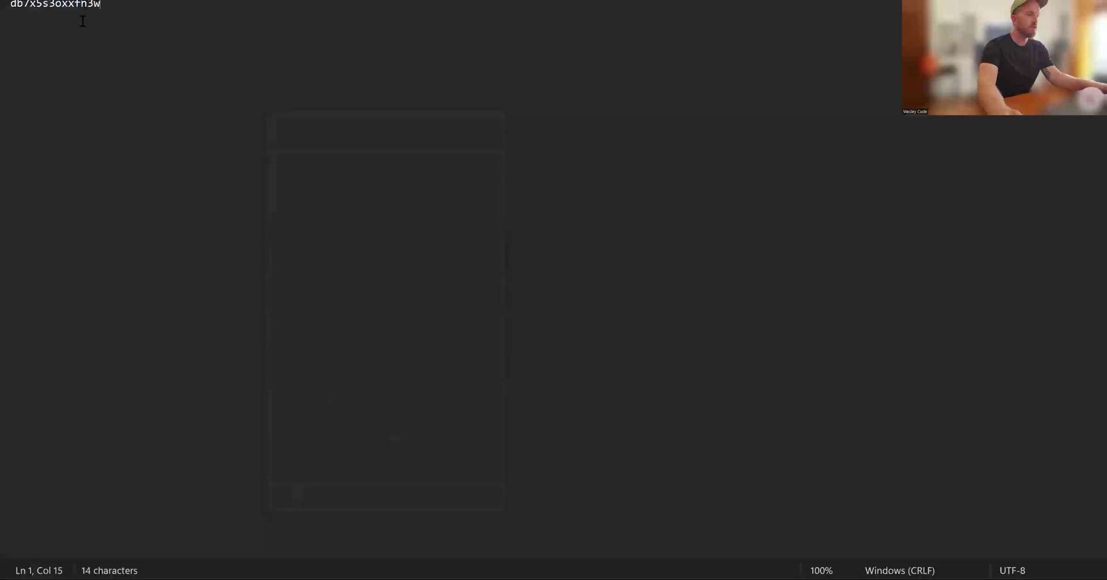
double_click(14, 10)
click(13, 10)
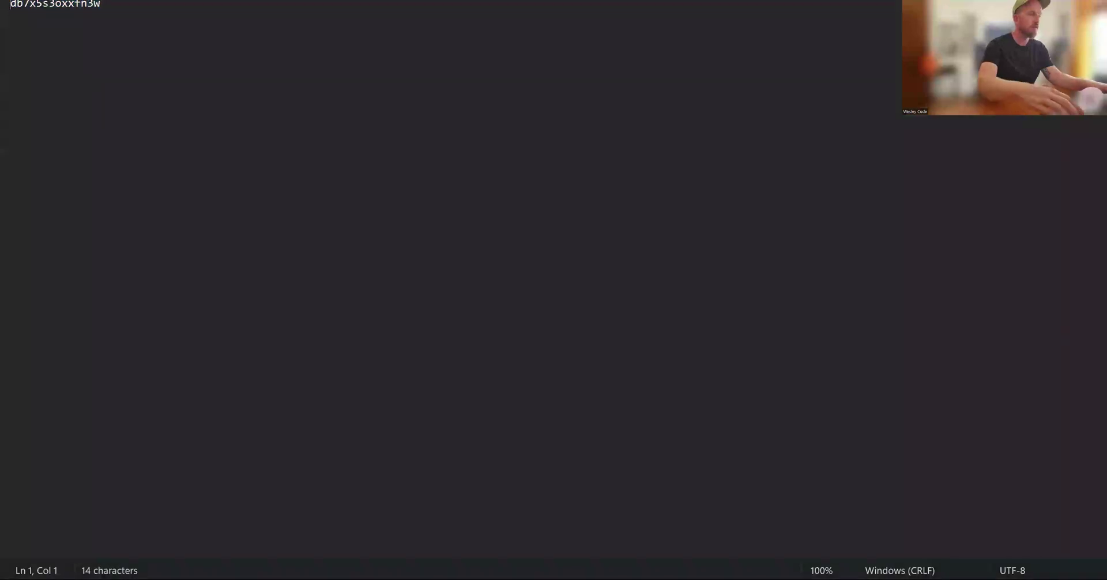
Create a new MySQL user in SiteGround
key(Return)
key(Return)
key(Return)
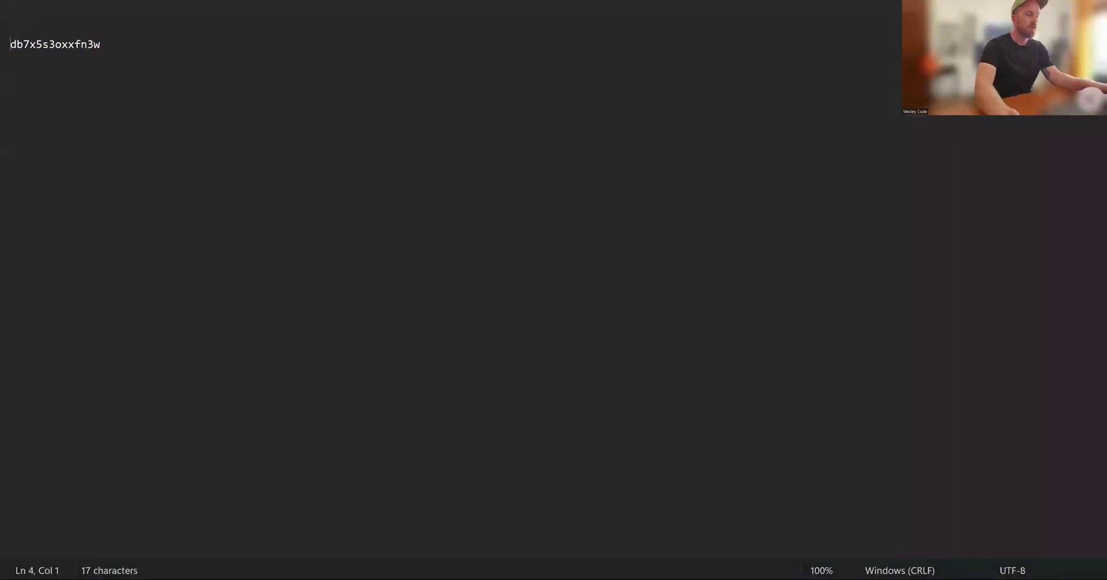
click(640, 507)
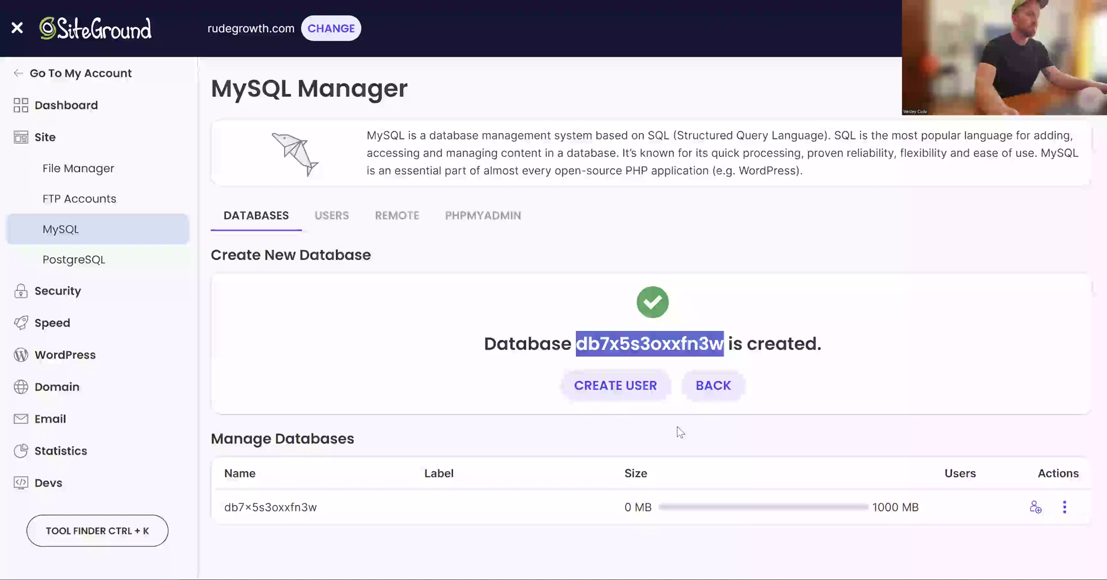
click(635, 386)
scroll(487, 358, down, 2)
click(329, 259)
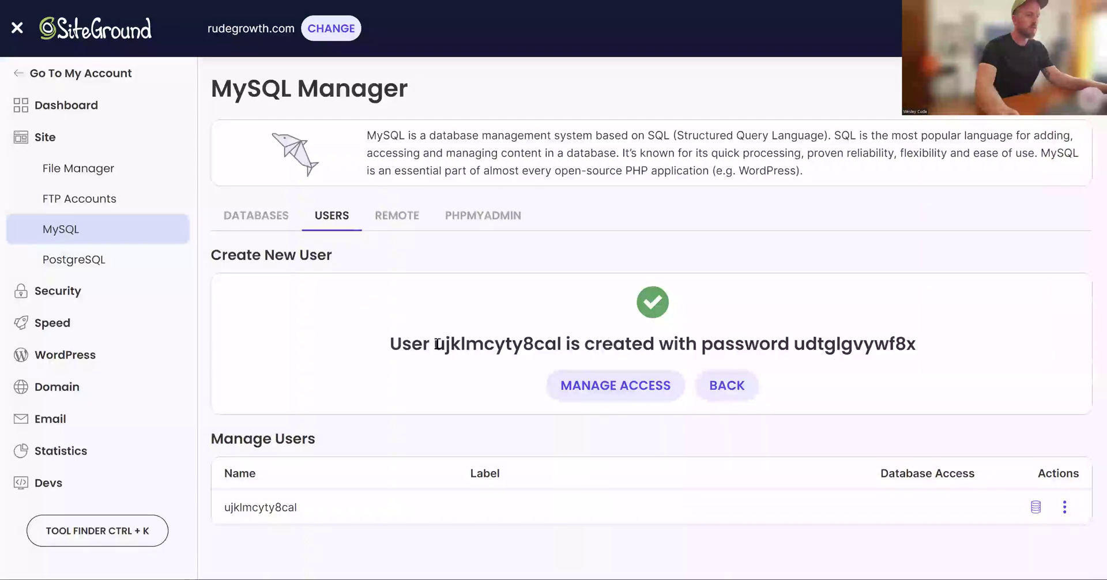
Copy the new username into the notes on a line labelled 'User:'
drag(434, 348, 558, 349)
right_click(562, 351)
click(590, 155)
key(alt+Tab)
click(123, 50)
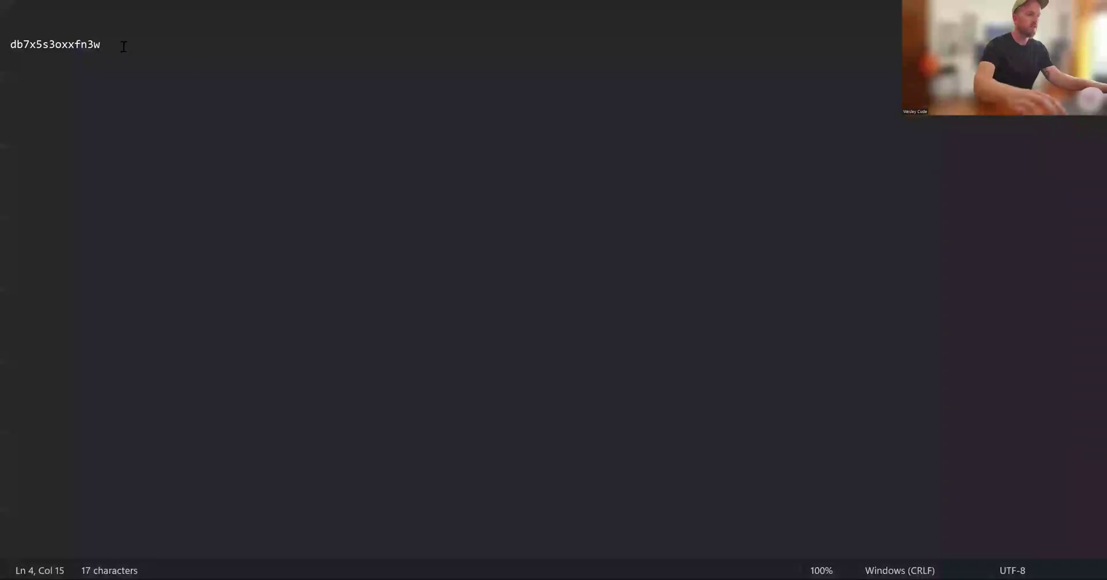
key(Return)
text(User:)
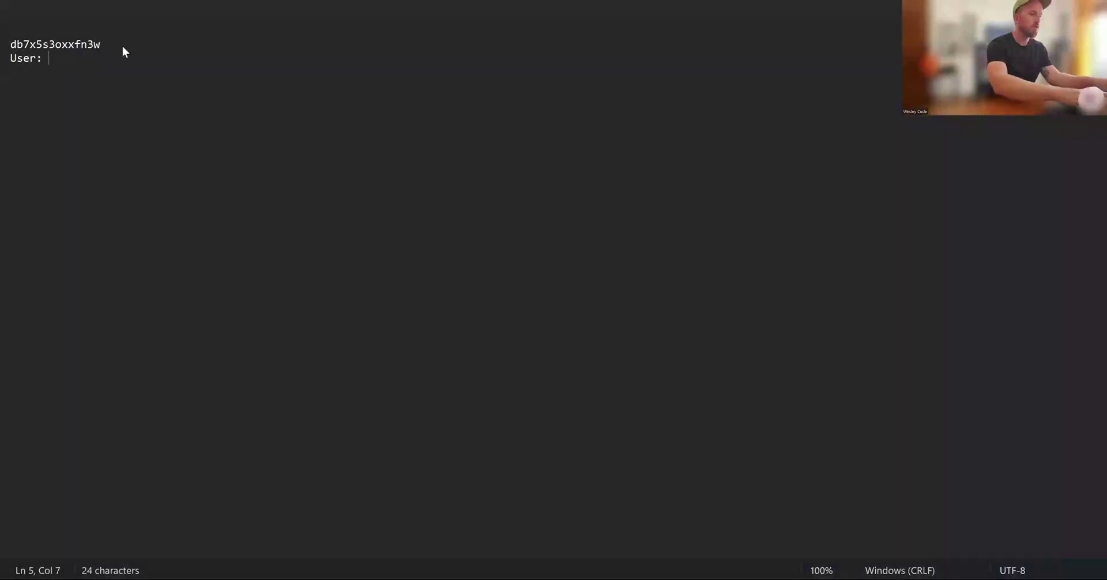
key(ctrl+v)
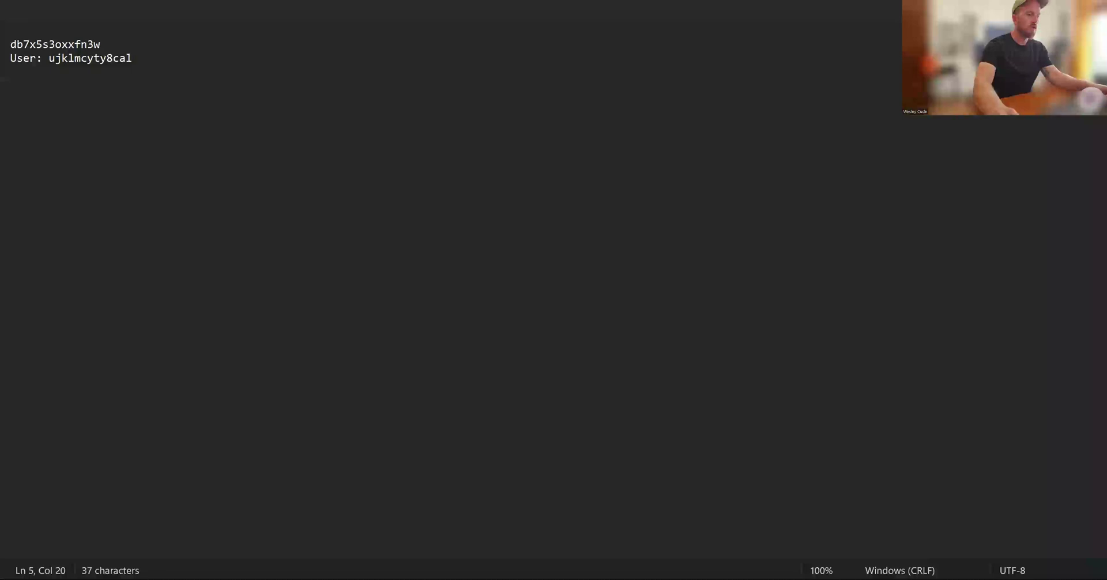
Copy the generated password into the notes on a line labelled 'Password:'
key(alt+Tab)
drag(916, 344, 794, 347)
right_click(795, 348)
click(863, 151)
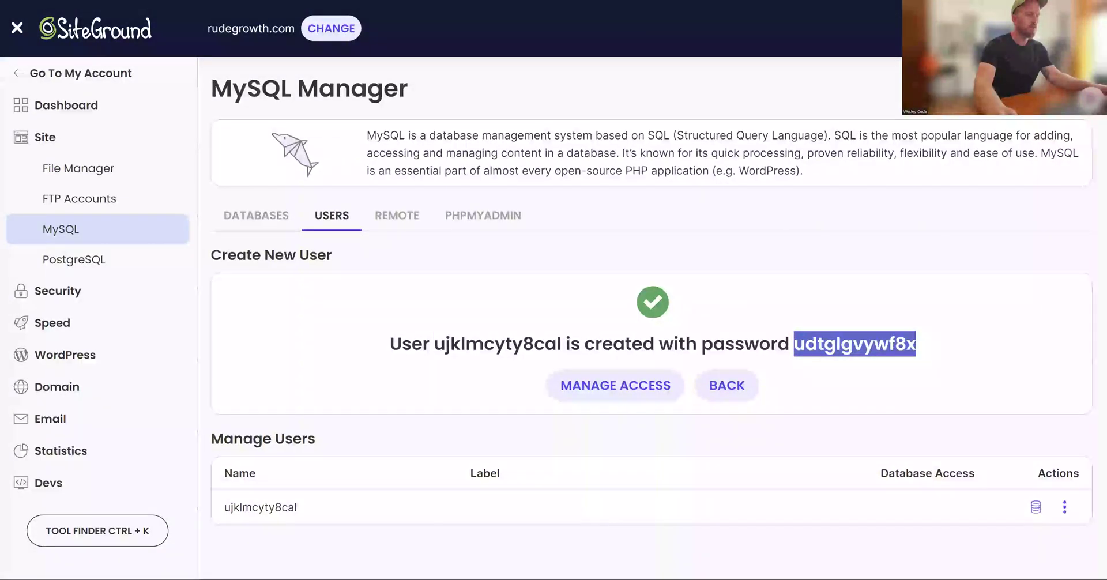
key(alt+Tab)
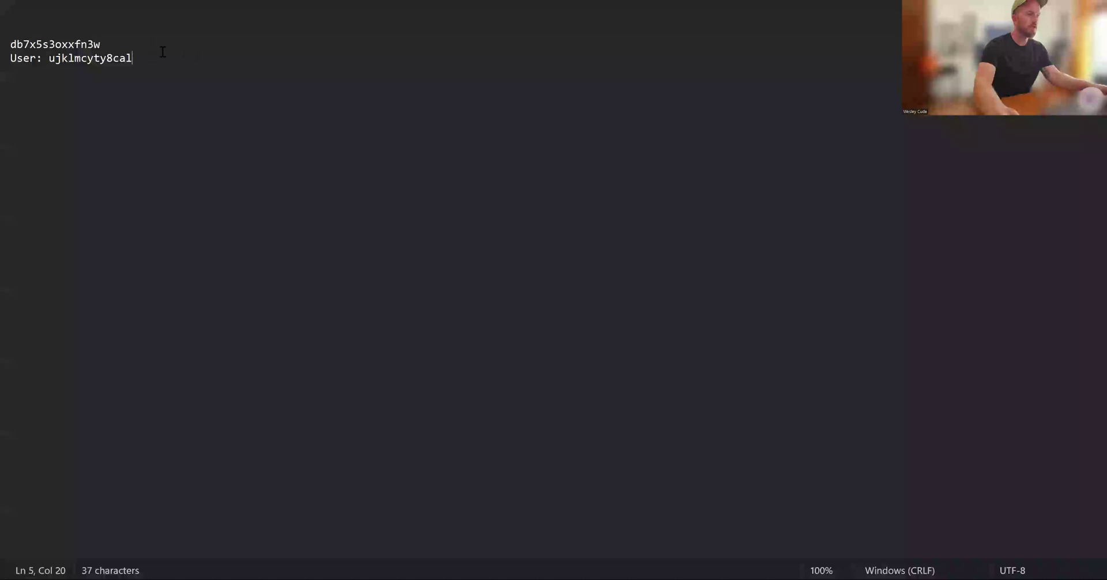
key(Return)
text(Password)
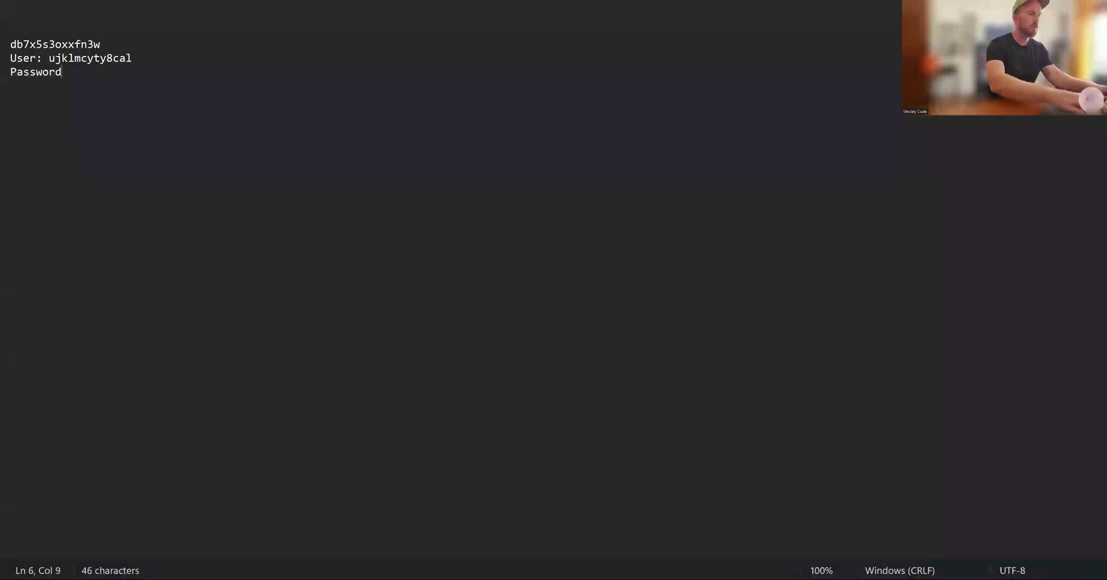
text(:)
key(ctrl+v)
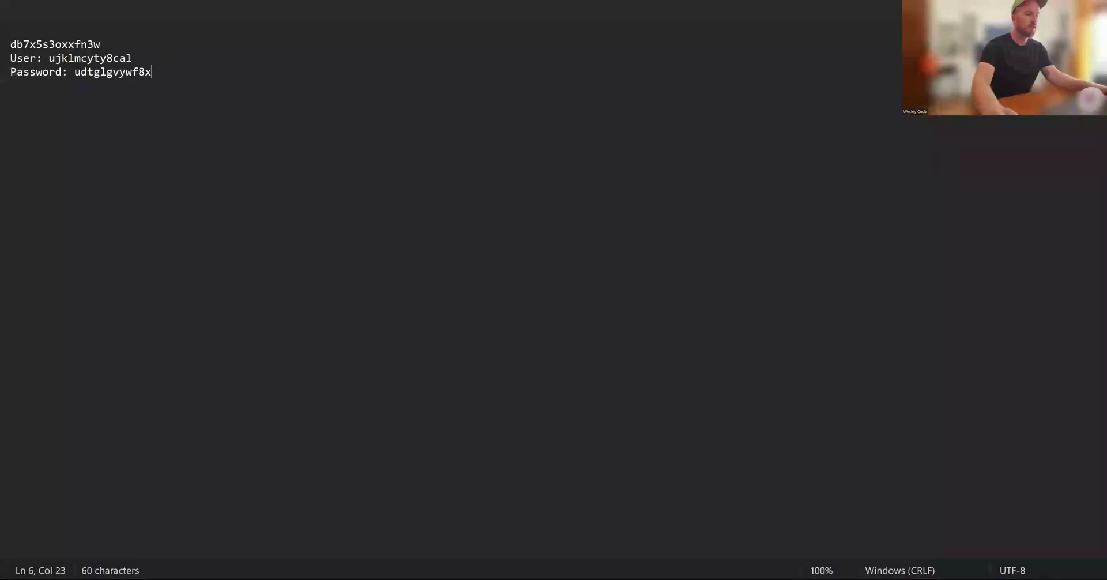
click(599, 507)
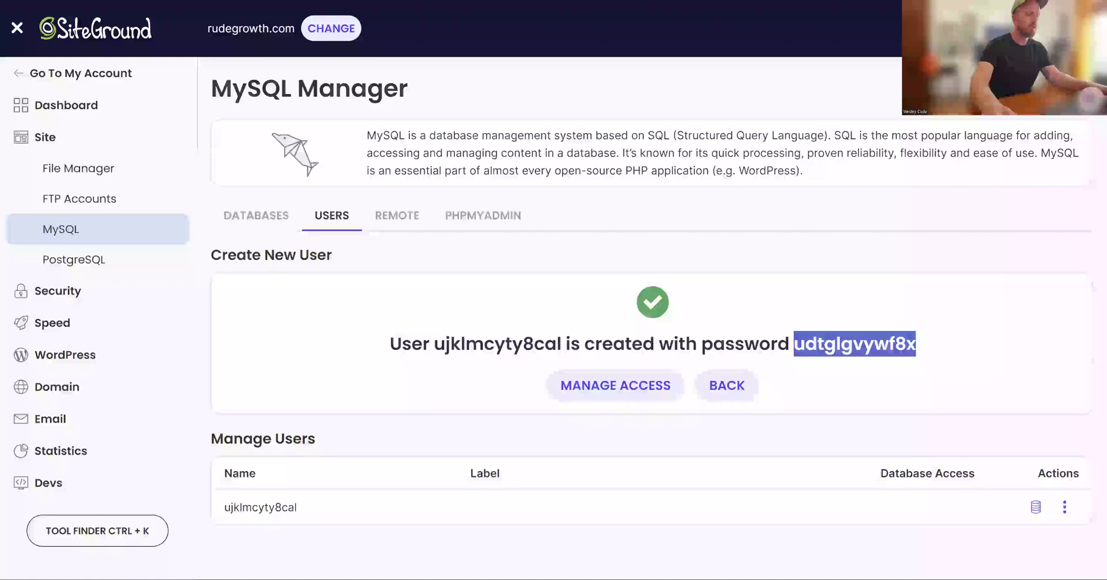
Grant the new MySQL user All Privileges on db7x5s3oxxfn3w
click(616, 384)
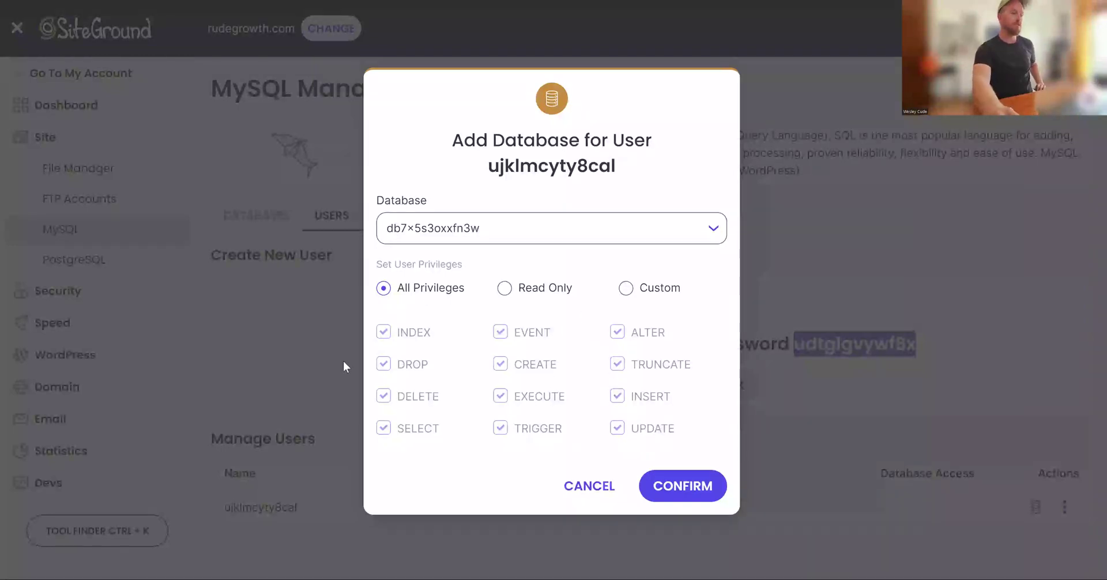
click(664, 480)
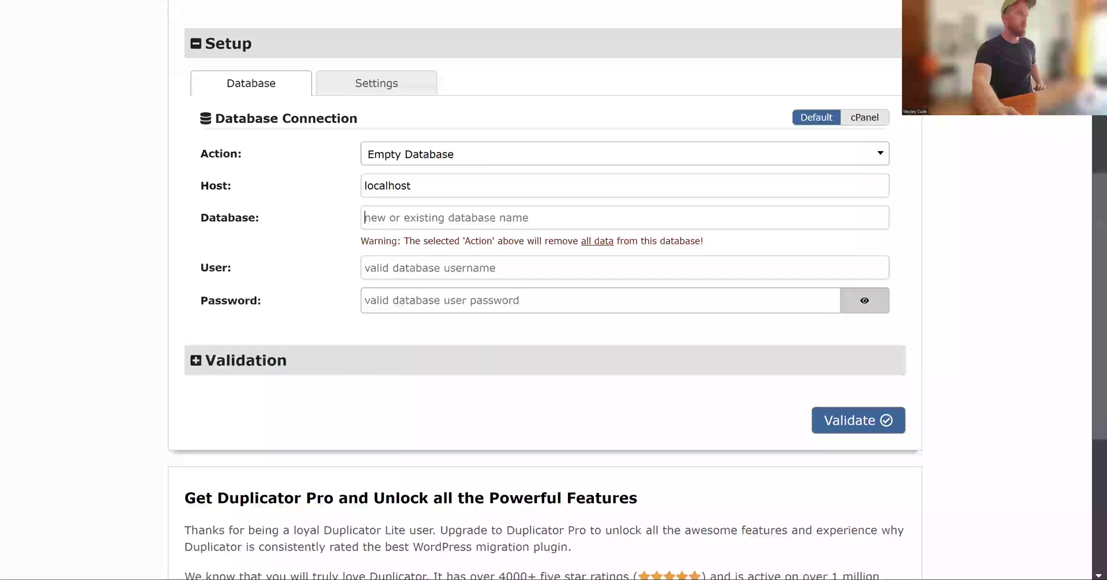
Copy the database name db7x5s3oxxfn3w from the notes into the installer's Database field
click(375, 218)
key(alt+Tab)
drag(106, 44, 14, 44)
right_click(41, 46)
click(109, 129)
key(alt+Tab)
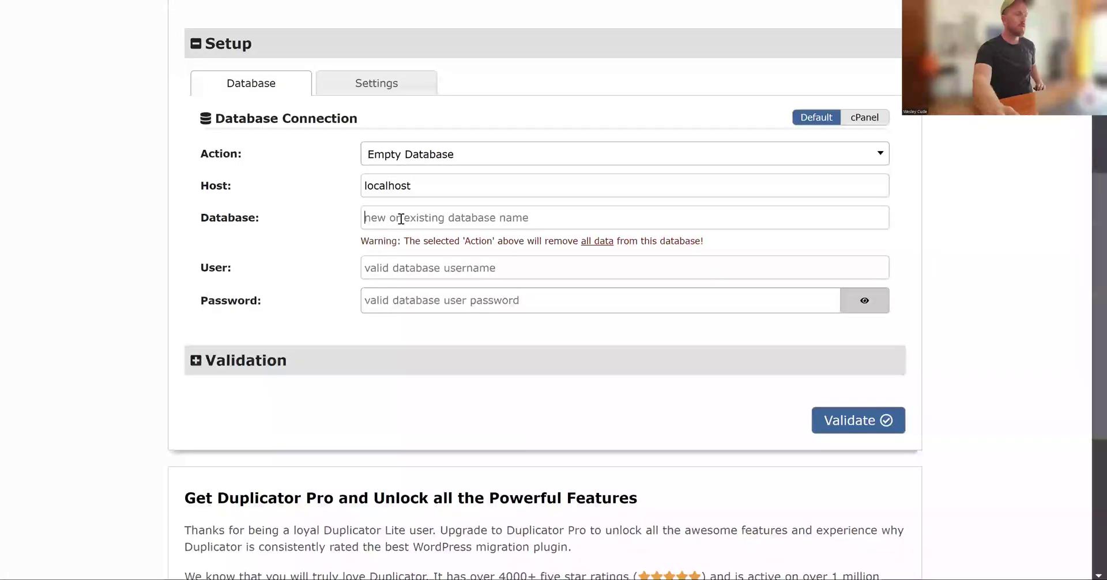
right_click(401, 219)
click(472, 376)
Copy the new MySQL username from the notes into the User field
key(alt+Tab)
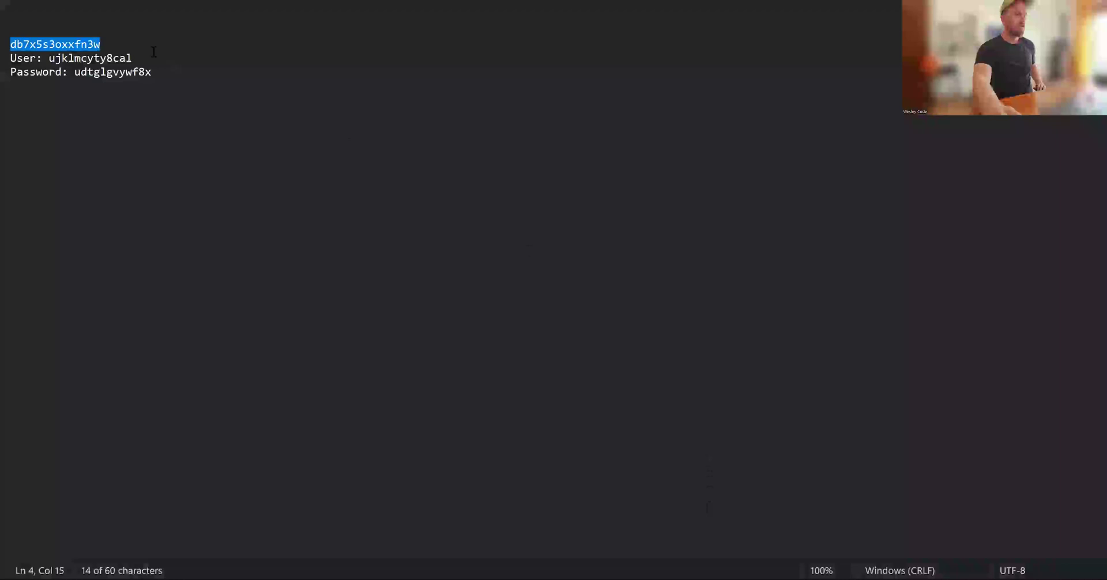
drag(133, 59, 53, 58)
right_click(62, 61)
click(130, 139)
key(alt+Tab)
click(409, 266)
right_click(402, 268)
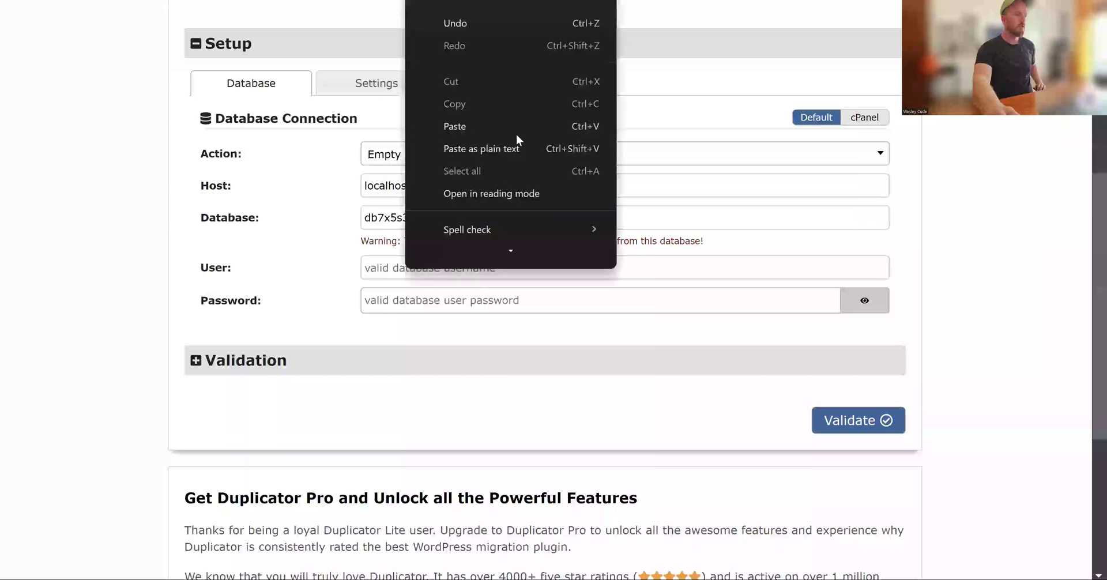
click(517, 147)
Copy the database password from the notes into the Password field
key(alt+Tab)
drag(162, 77, 75, 72)
right_click(85, 71)
click(154, 156)
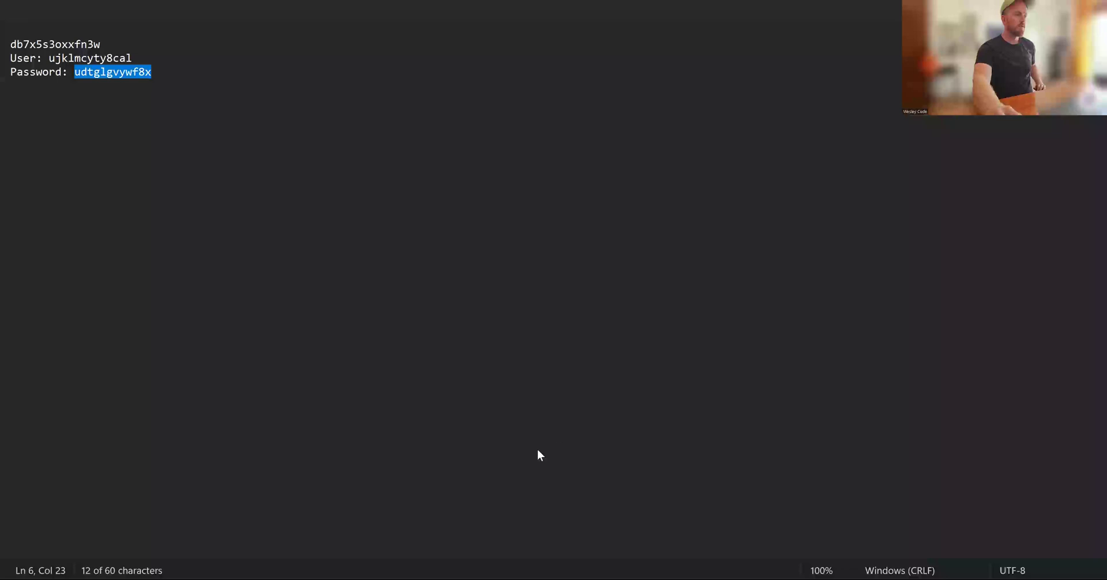
key(alt+Tab)
right_click(438, 298)
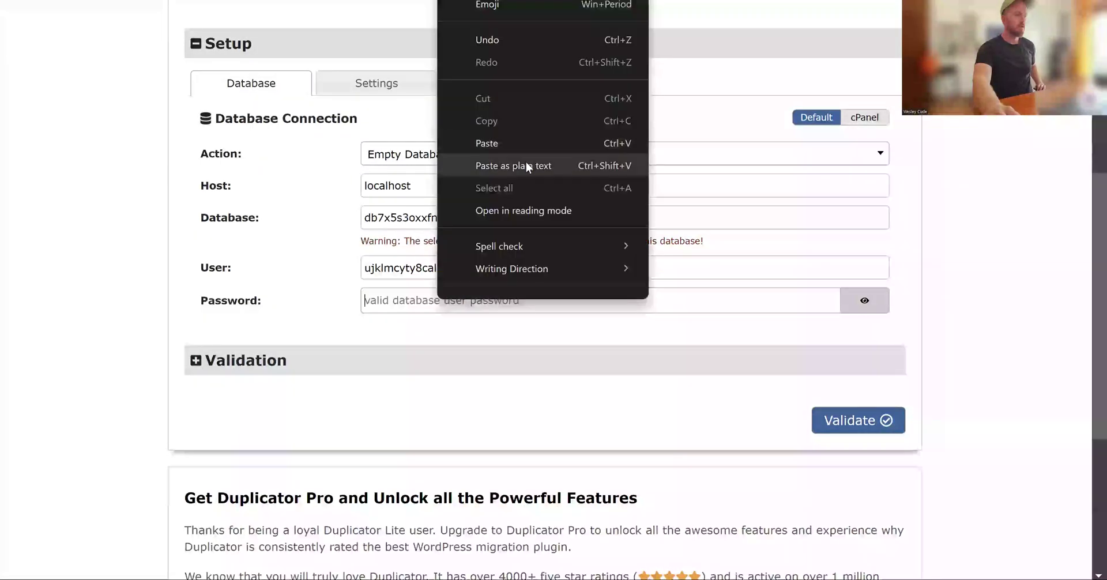
click(526, 166)
Validate the database connection settings
scroll(924, 236, down, 5)
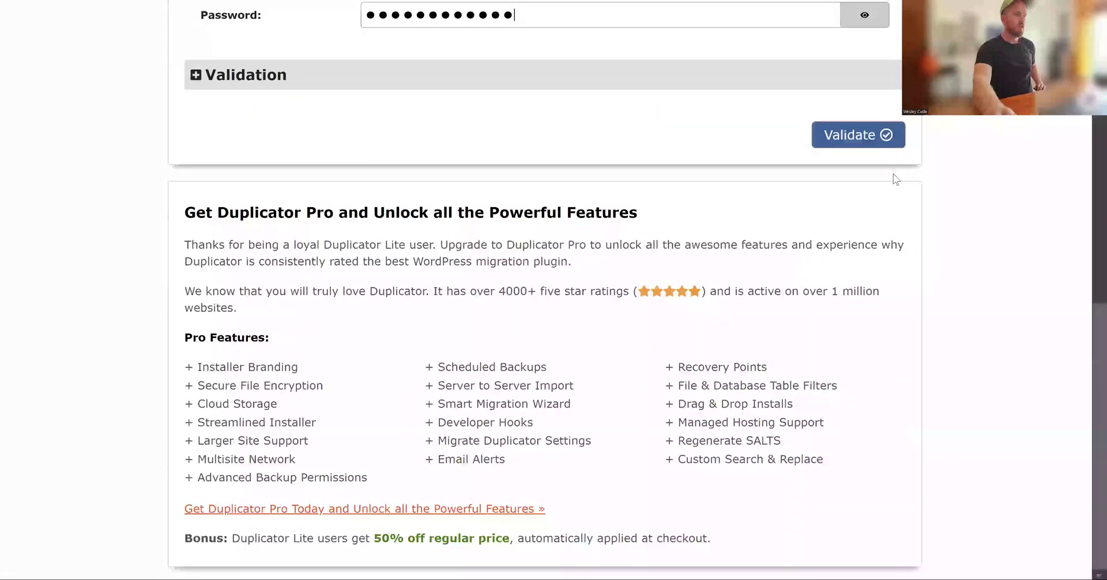
scroll(859, 276, up, 3)
click(857, 287)
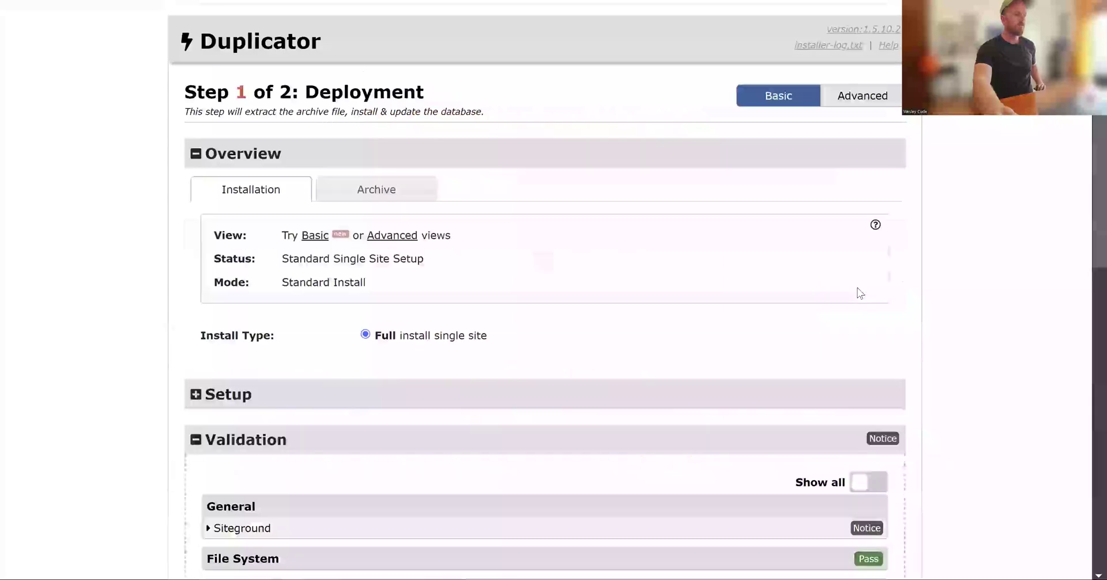
Accept 'I have read and accept all terms & notices' and bring up the Install Confirmation summary
scroll(652, 210, down, 7)
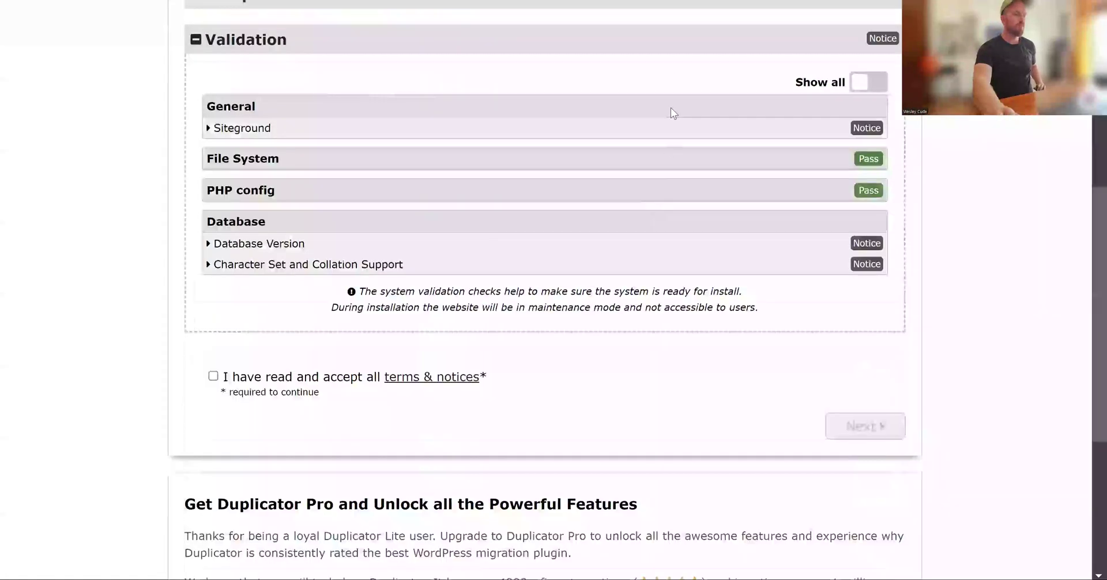
scroll(553, 132, down, 5)
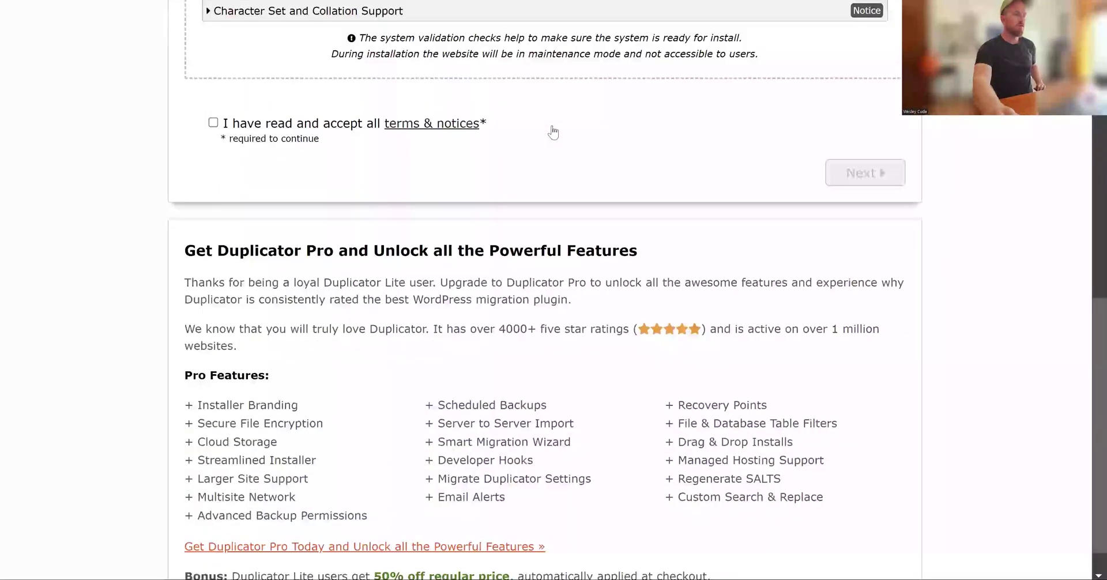
scroll(552, 132, up, 4)
scroll(553, 131, up, 6)
scroll(552, 131, up, 2)
scroll(553, 131, down, 9)
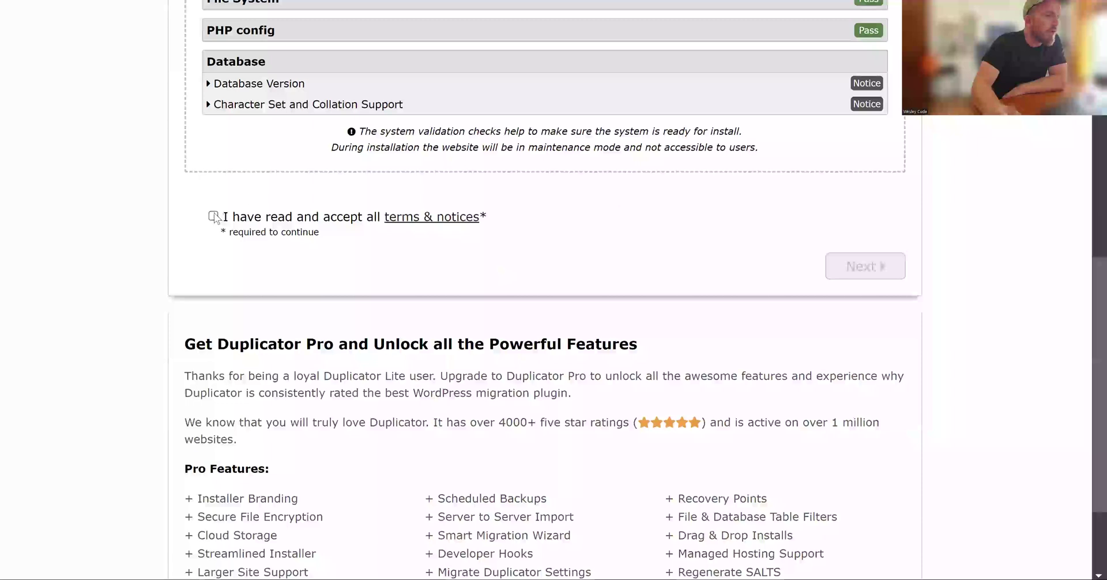
click(214, 216)
click(848, 265)
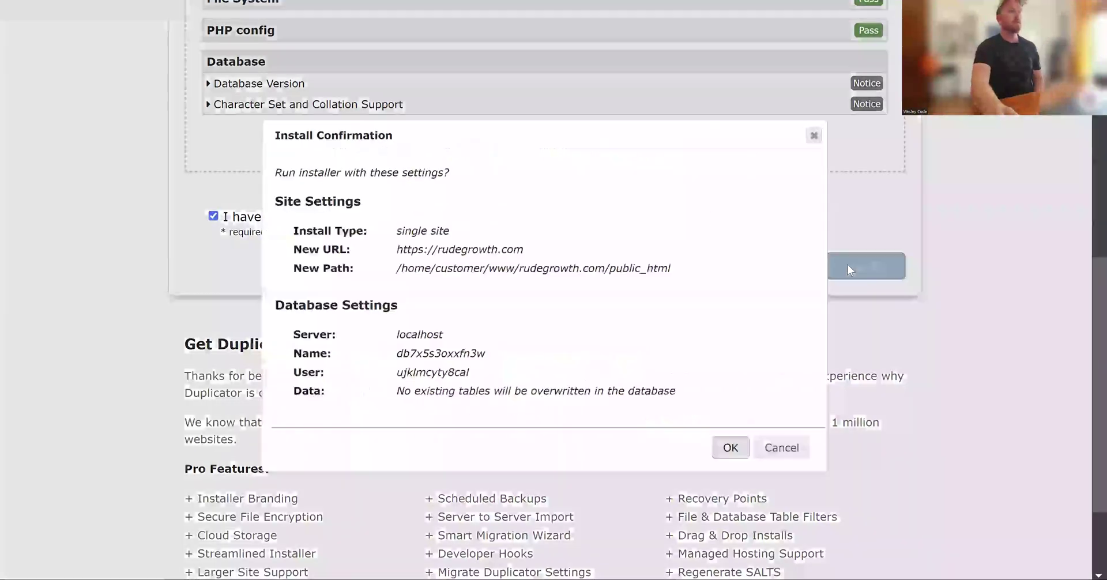
Confirm the install so the 11,100 files and database install, then review the Test Site results
click(731, 448)
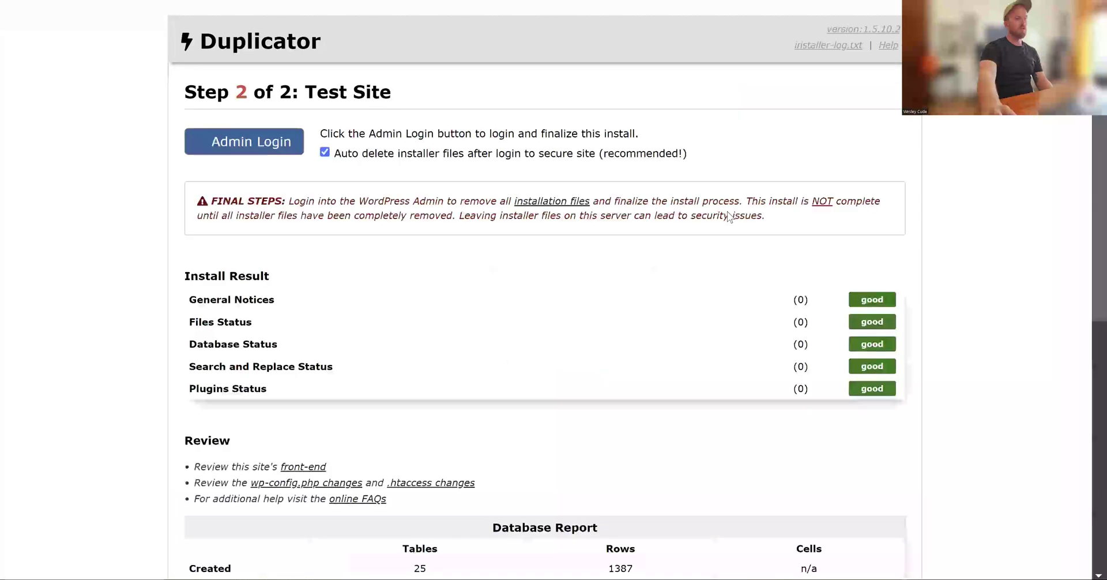
scroll(309, 274, down, 1)
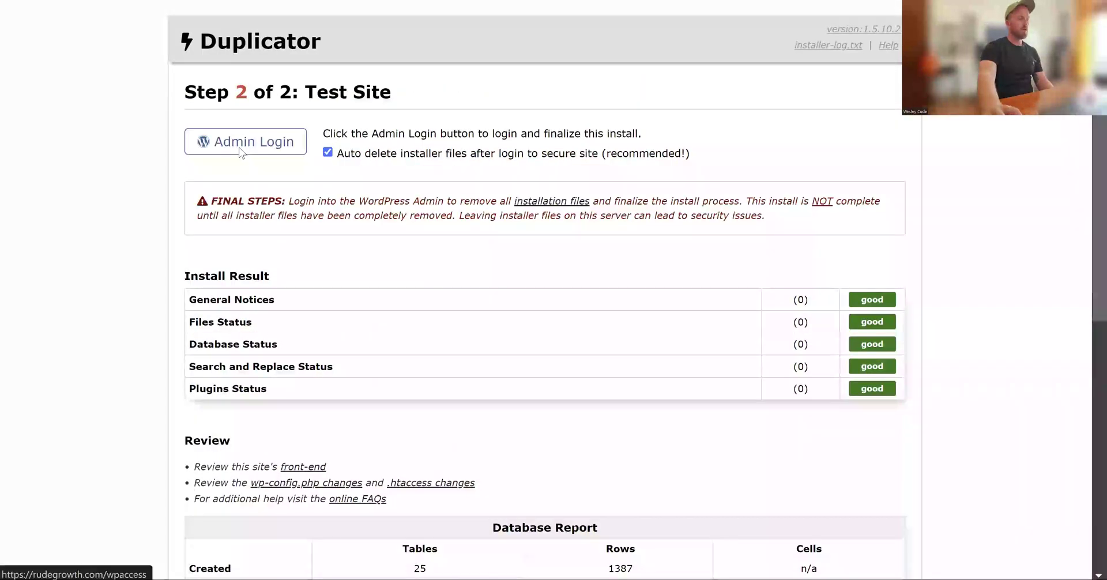
Open the admin login from the installer and reload the migrated Rude Growth site's address
click(238, 146)
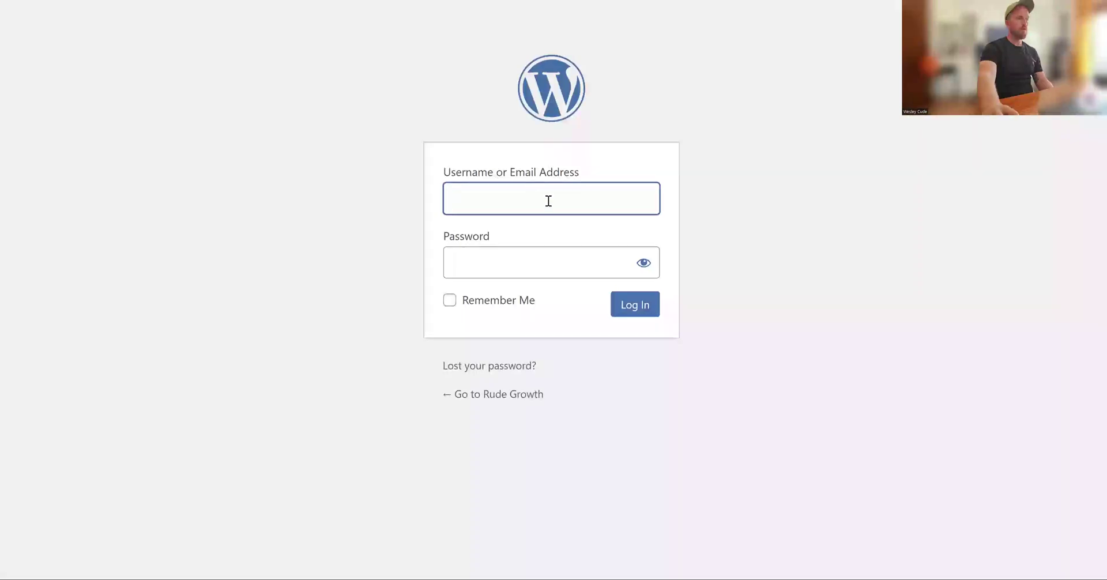
click(551, 209)
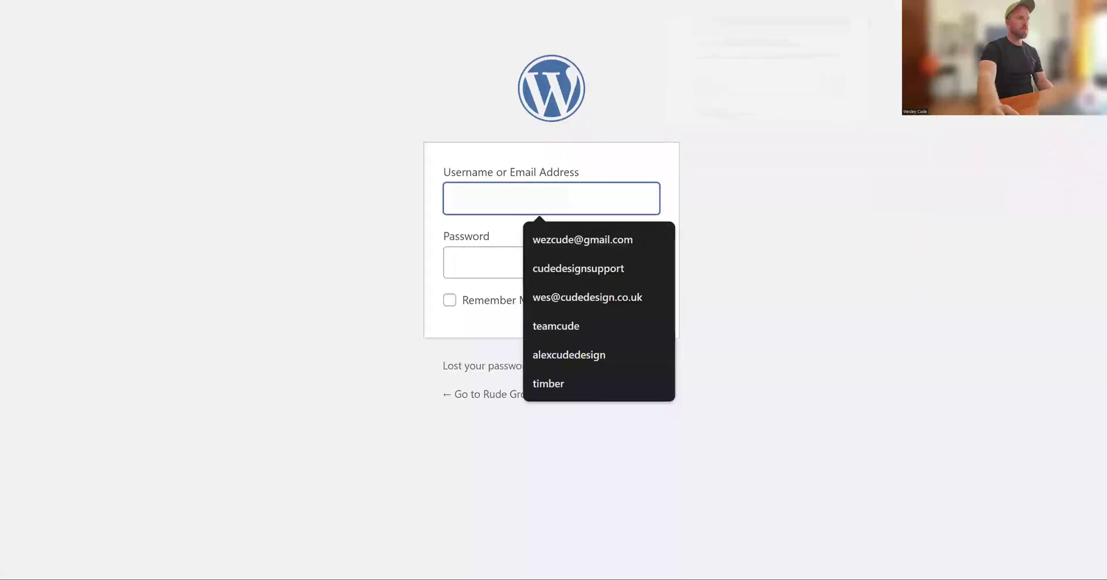
click(203, 7)
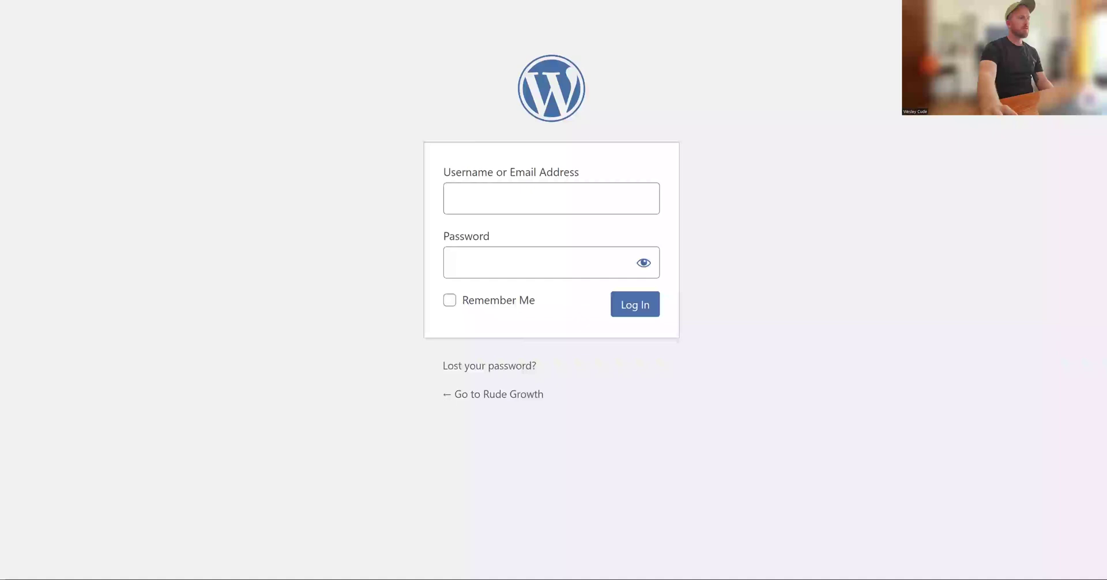
click(207, 1)
key(Return)
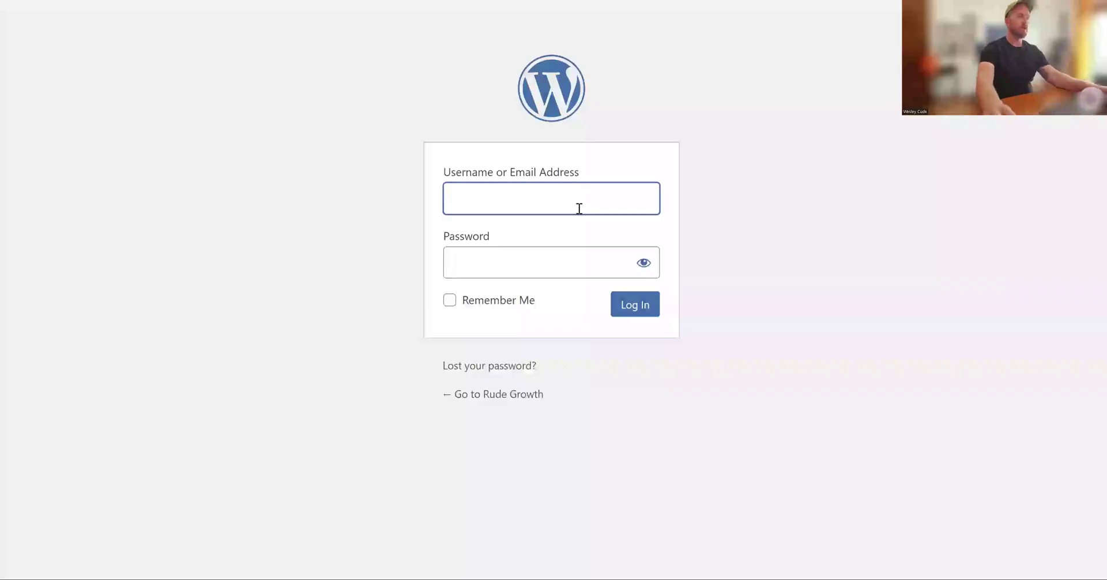
Fill the login page's Username field with the saved account e-mail
click(579, 208)
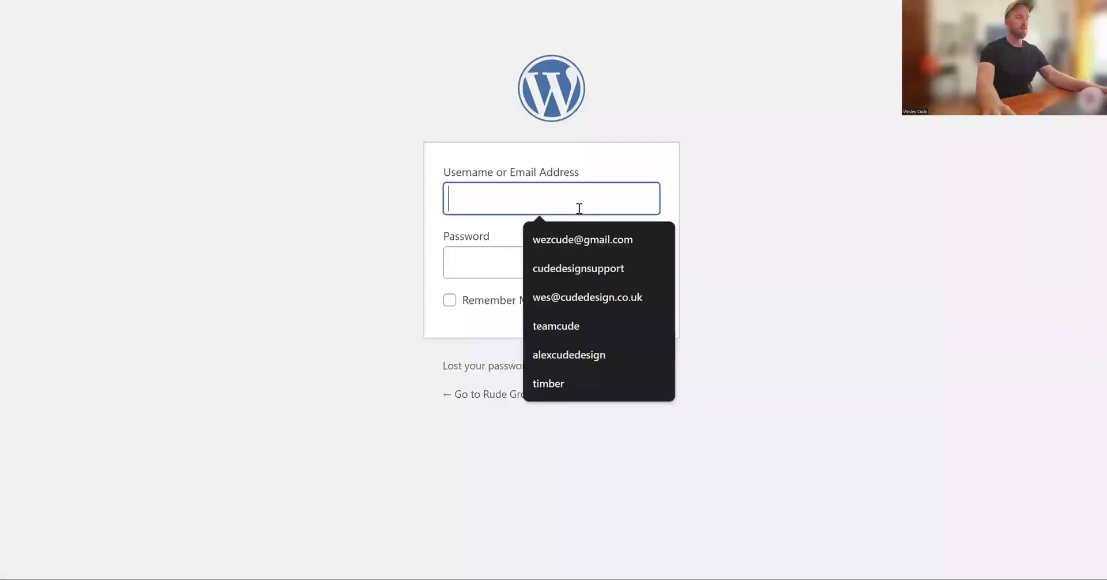
click(557, 244)
click(506, 271)
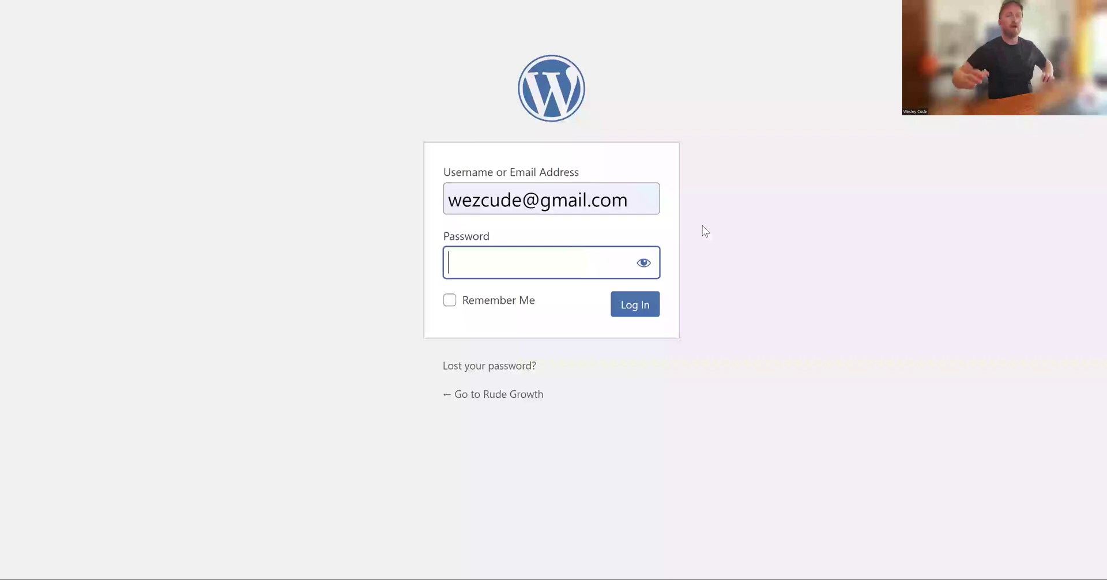